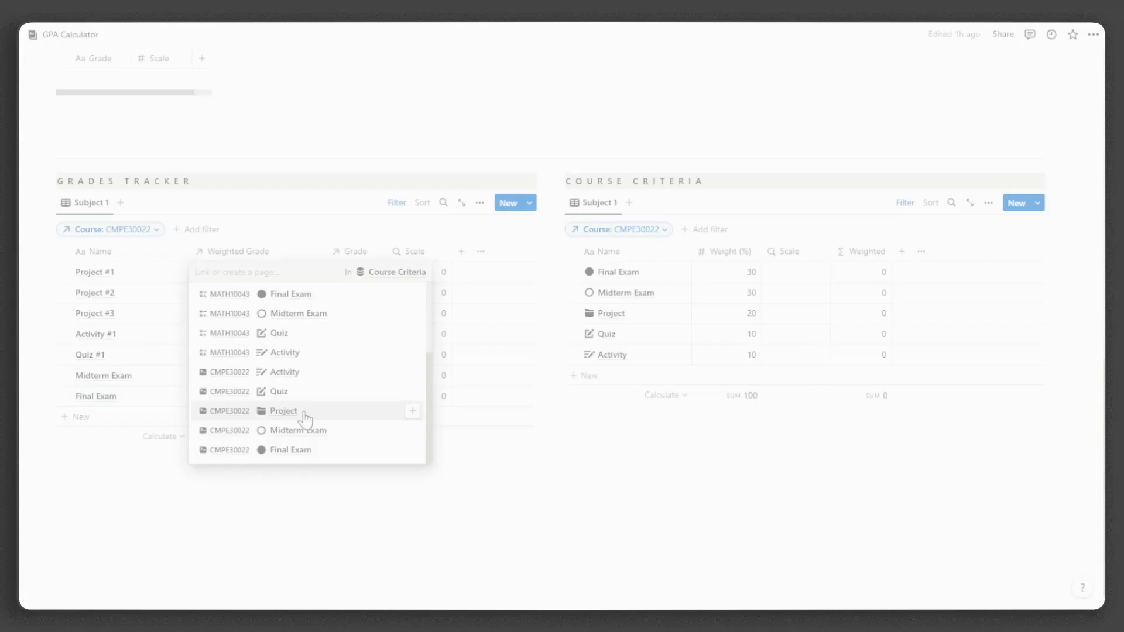
Link Projects #1-3, Activity #1, Quiz #1, Midterm and Final Exam to their CMPE30022 criteria
left_click(301, 417)
key("Escape")
left_click_drag(318, 282, 318, 319)
left_click(284, 336)
left_click(284, 434)
left_click(287, 357)
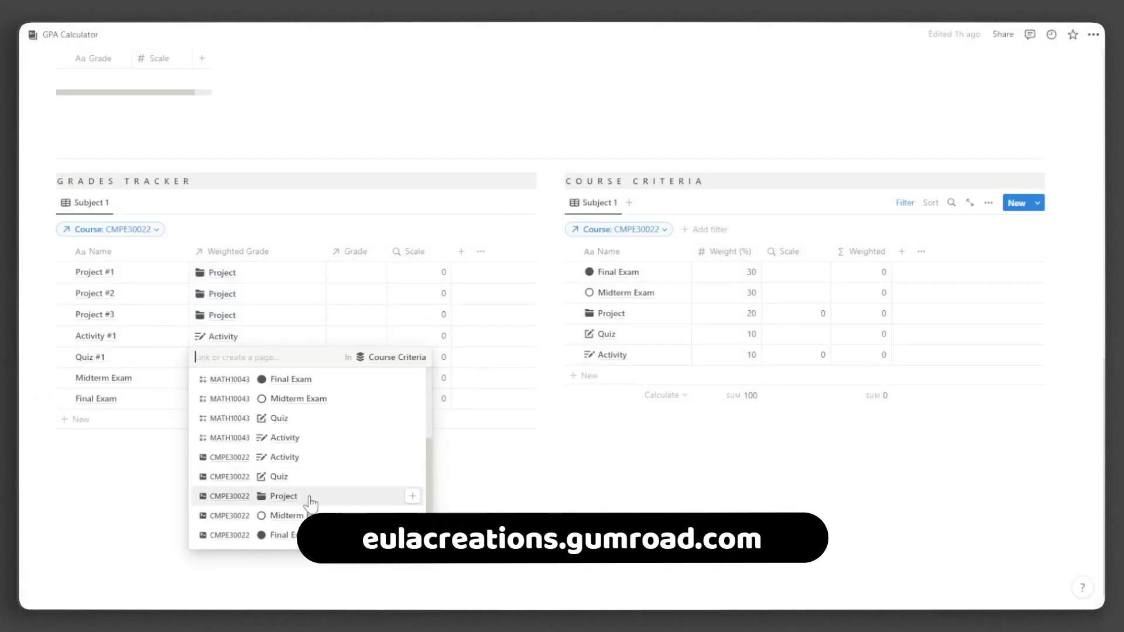
left_click(282, 421)
left_click(287, 386)
left_click(287, 419)
left_click(275, 402)
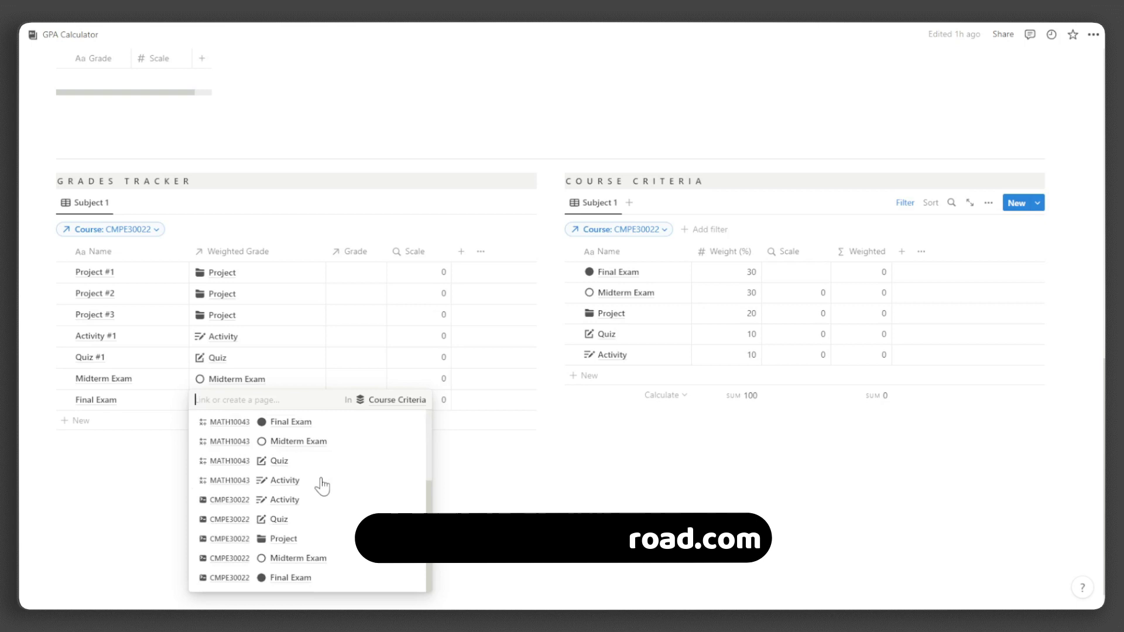
left_click(266, 421)
Grade Projects #1-3 A-, B-, B, Activity #1 A-, Quiz #1 A and Midterm Exam B-
left_click(351, 278)
left_click(368, 363)
left_click(364, 293)
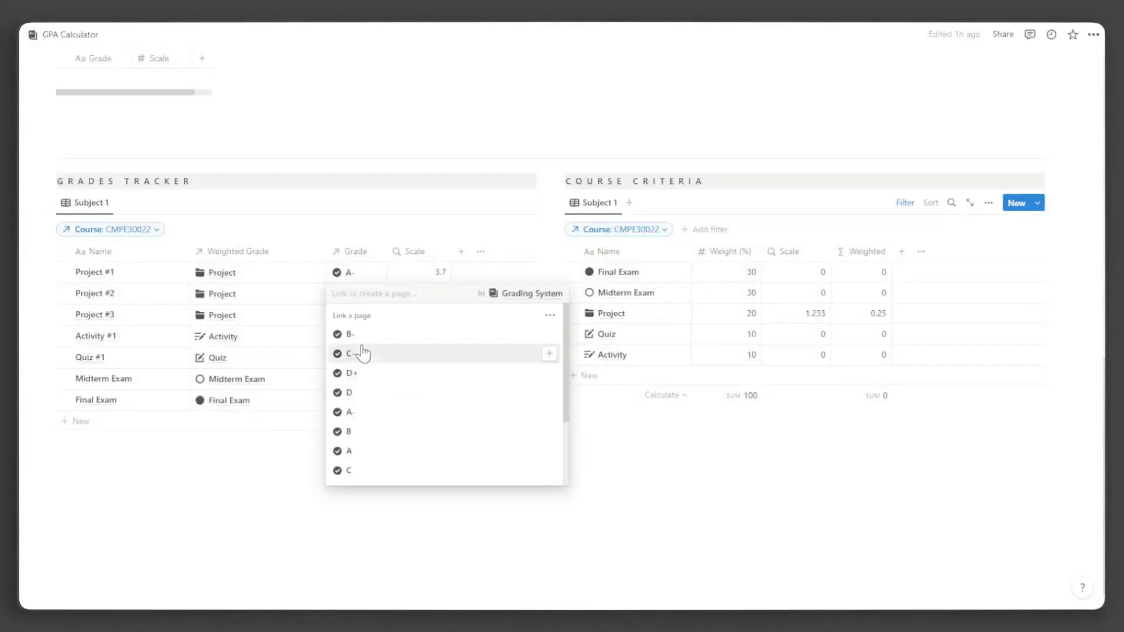
left_click(363, 448)
left_click(363, 314)
left_click(363, 454)
left_click(354, 338)
left_click(351, 454)
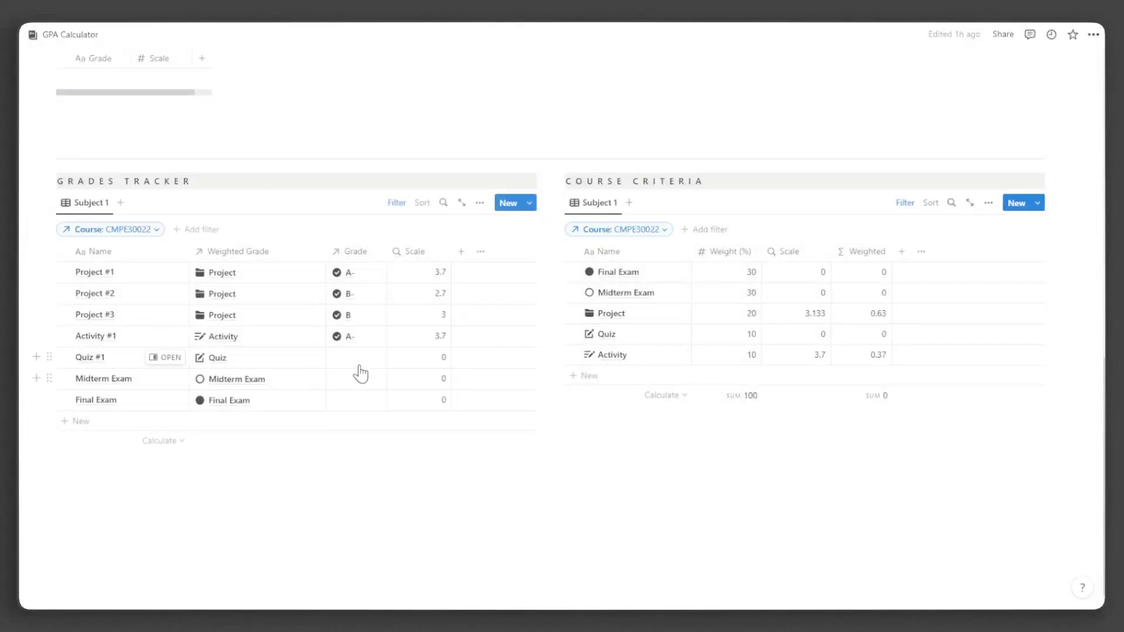
left_click(357, 358)
left_click(359, 515)
left_click(365, 378)
left_click(370, 420)
left_click(351, 399)
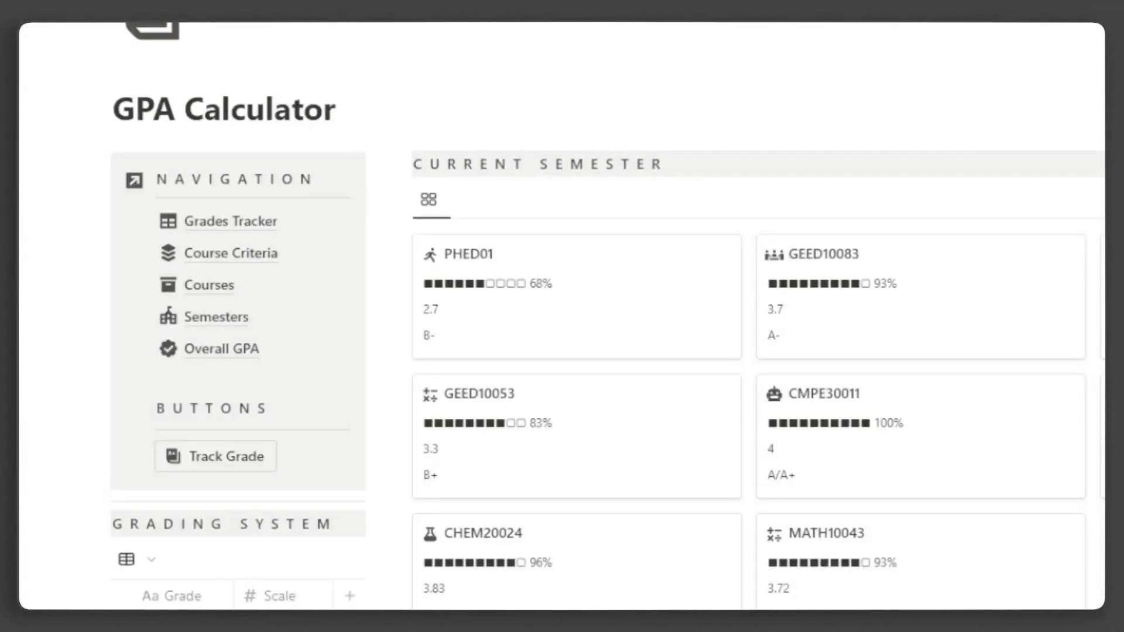
scroll(608, 315, "down", 8)
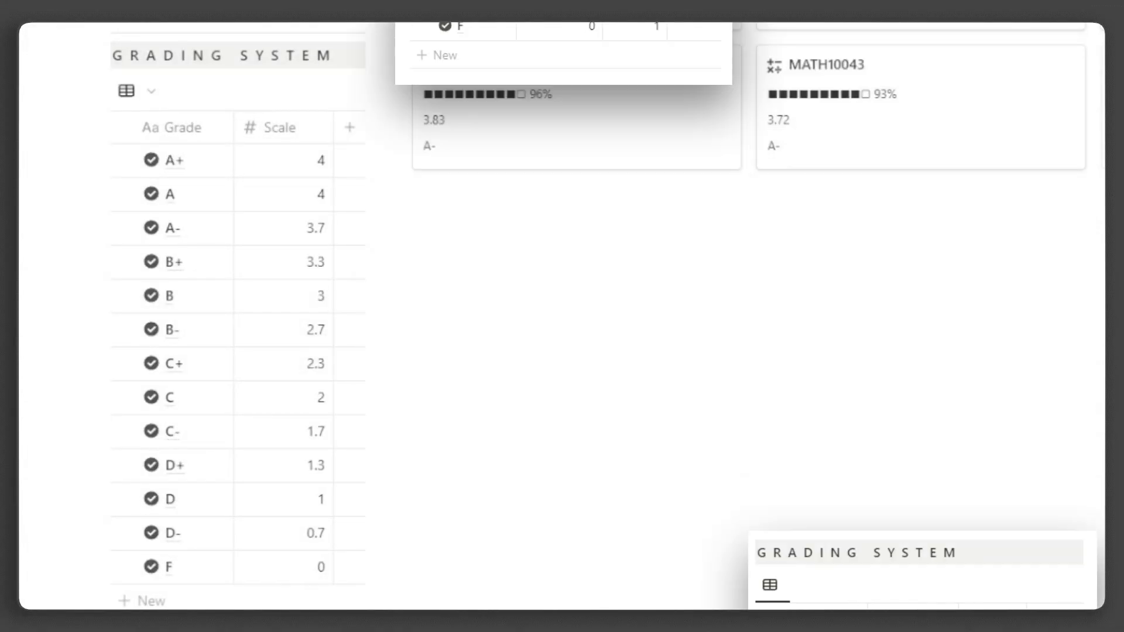
scroll(607, 316, "up", 8)
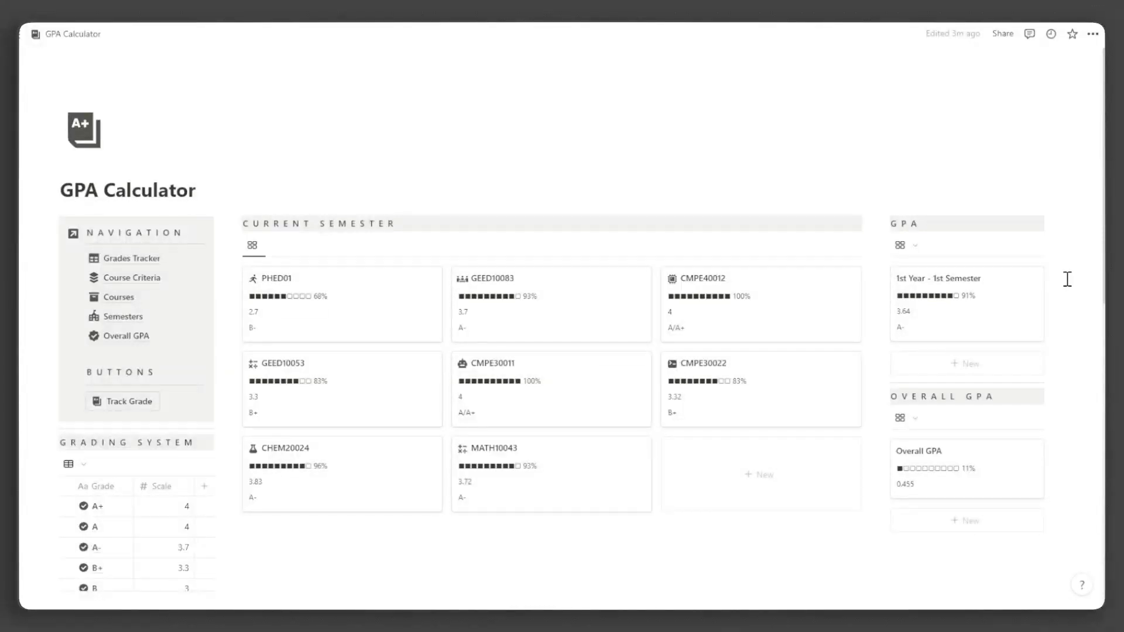
left_click(988, 246)
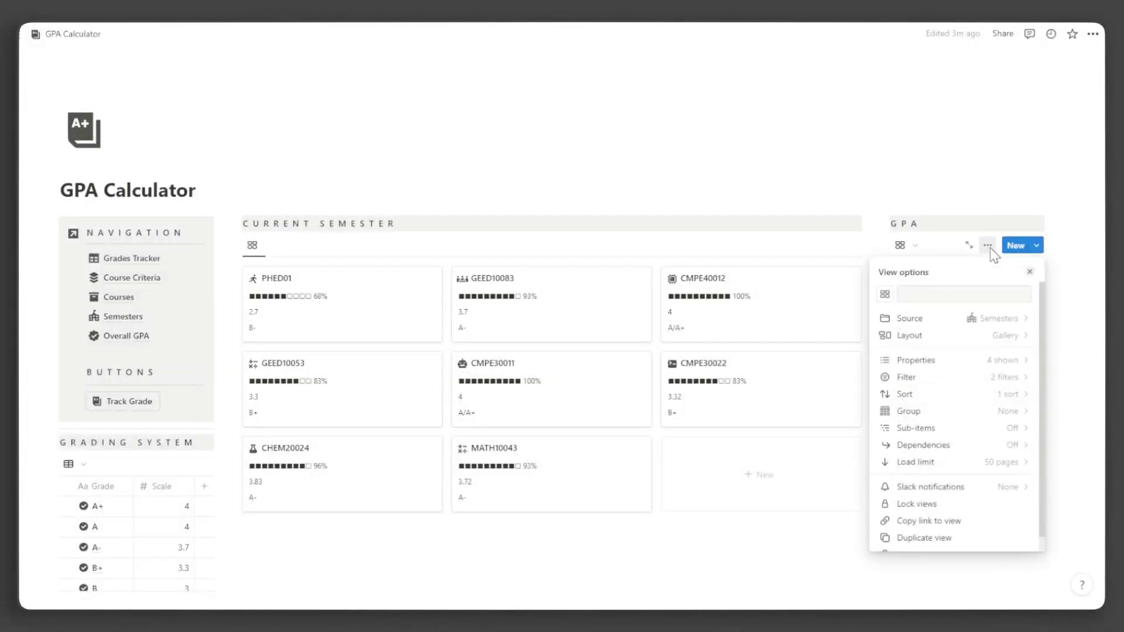
left_click(997, 379)
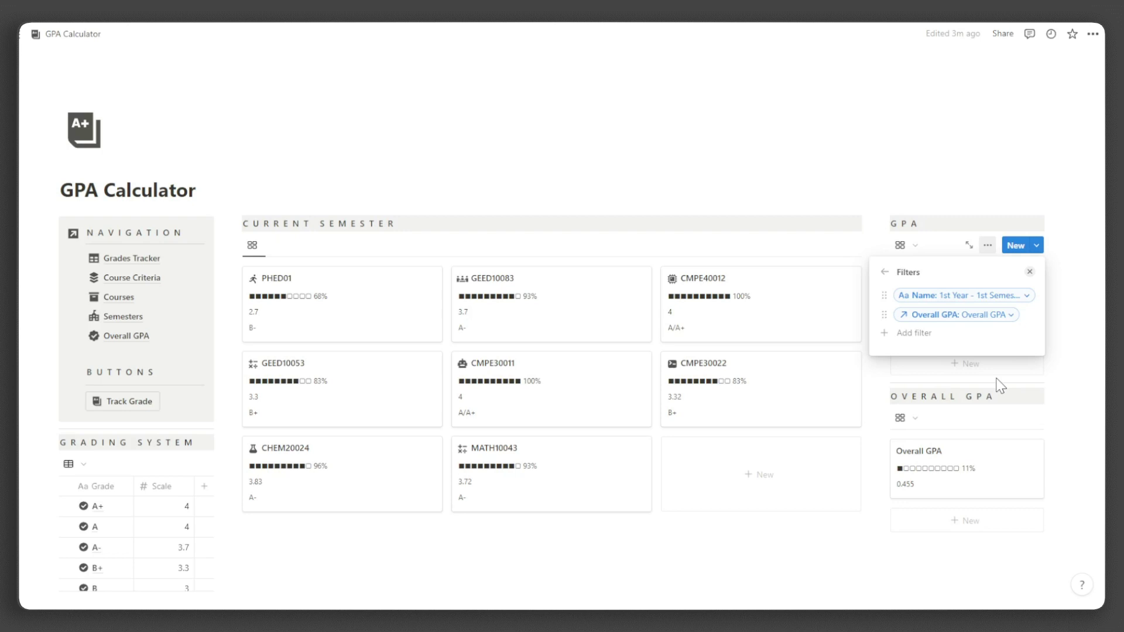
left_click(1030, 273)
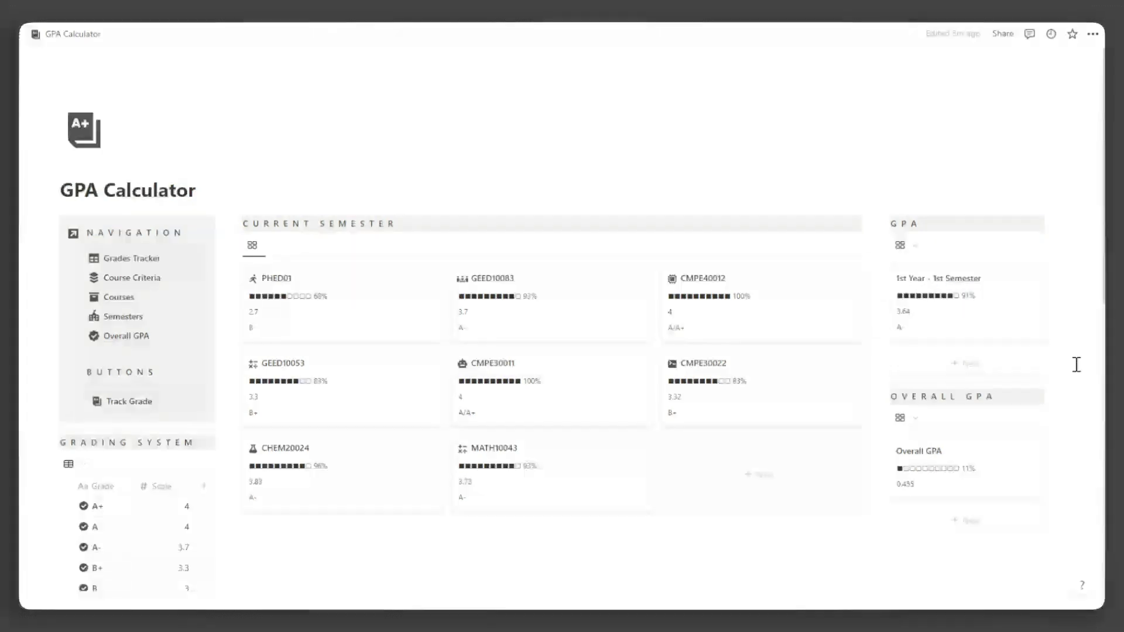
scroll(1074, 363, "down", 10)
scroll(1075, 364, "down", 2)
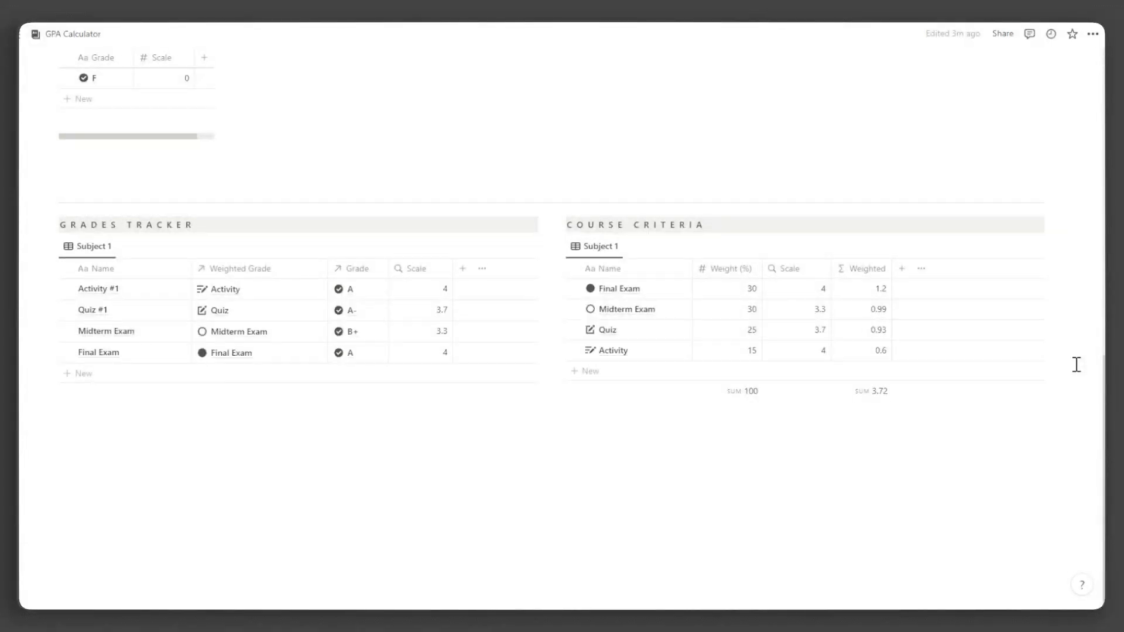
scroll(1076, 364, "up", 10)
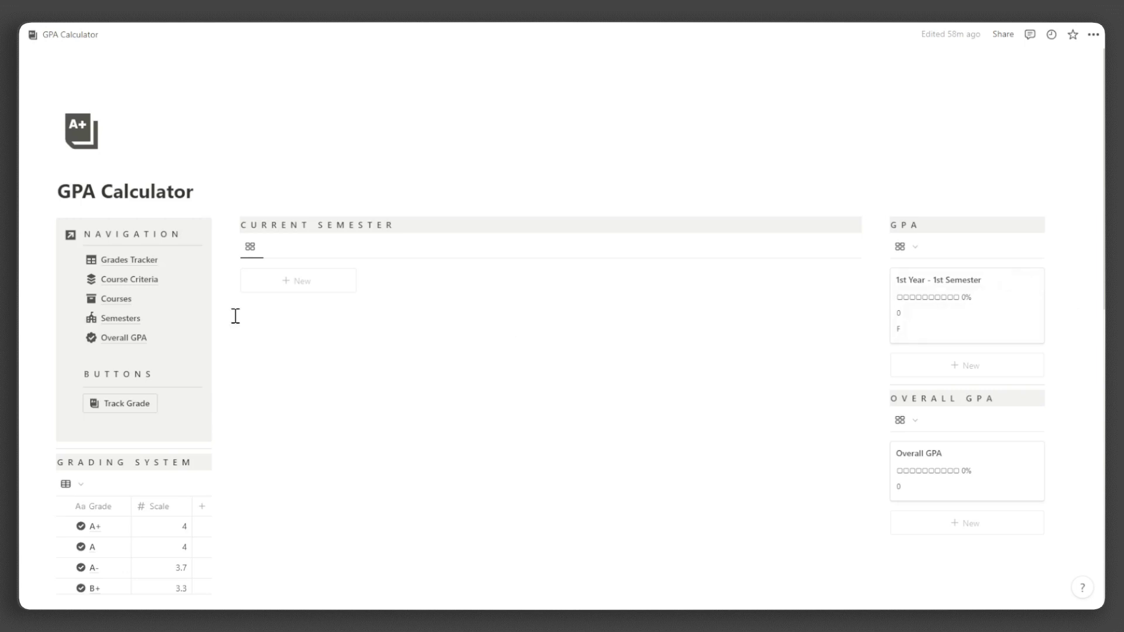
Add semester rows from 1st Year - 2nd Semester through 4th Year - 2nd Semester in Semesters
left_click(116, 318)
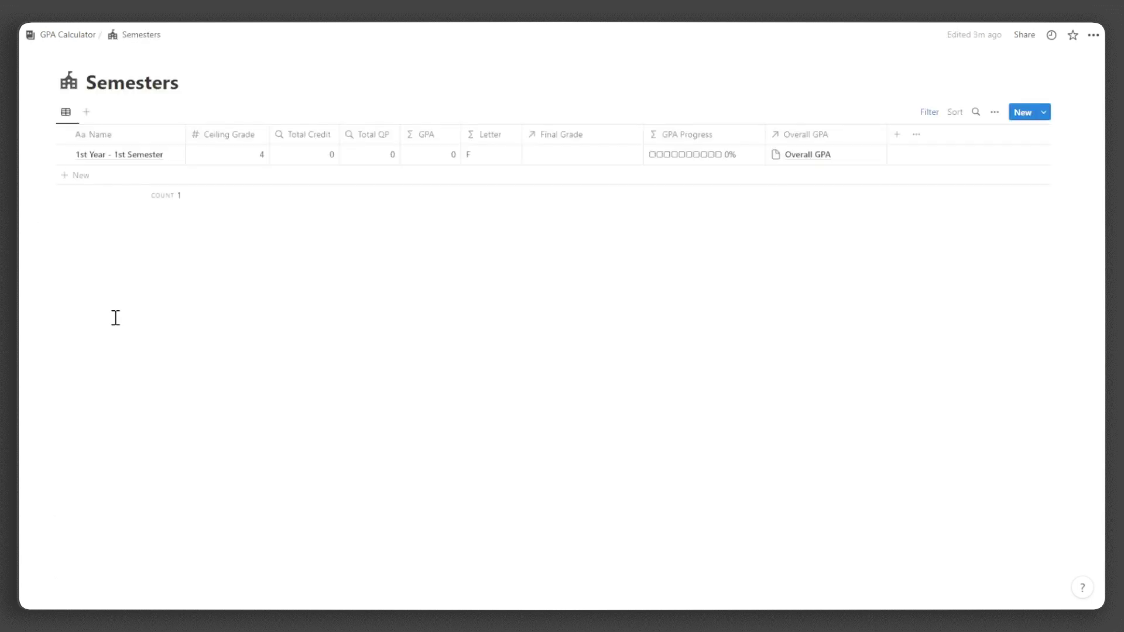
left_click(162, 175)
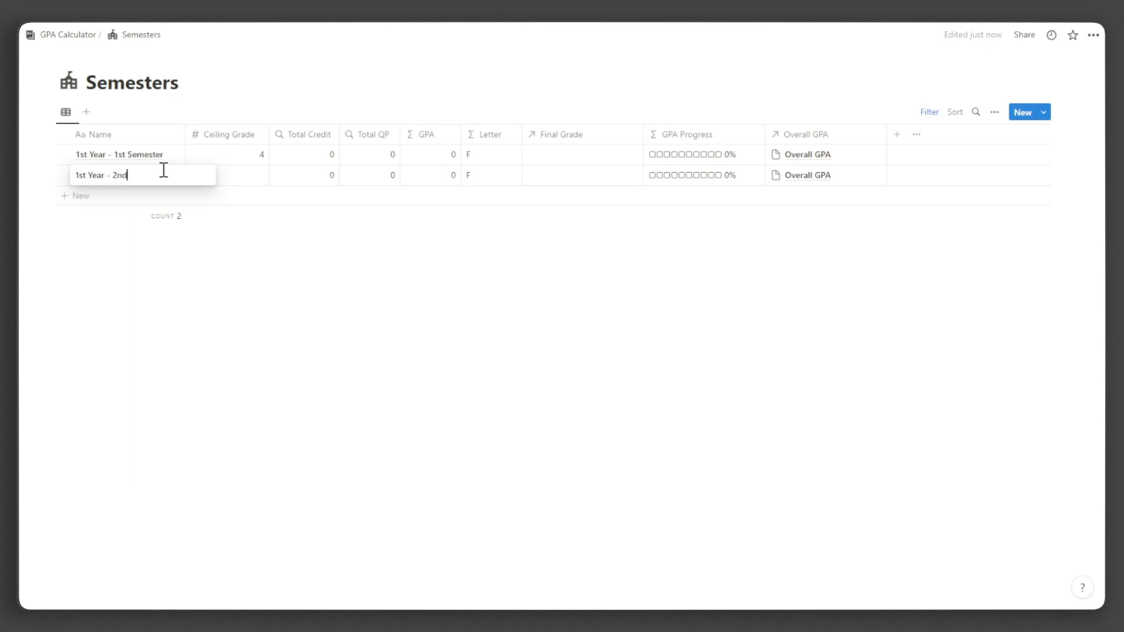
key("Tab")
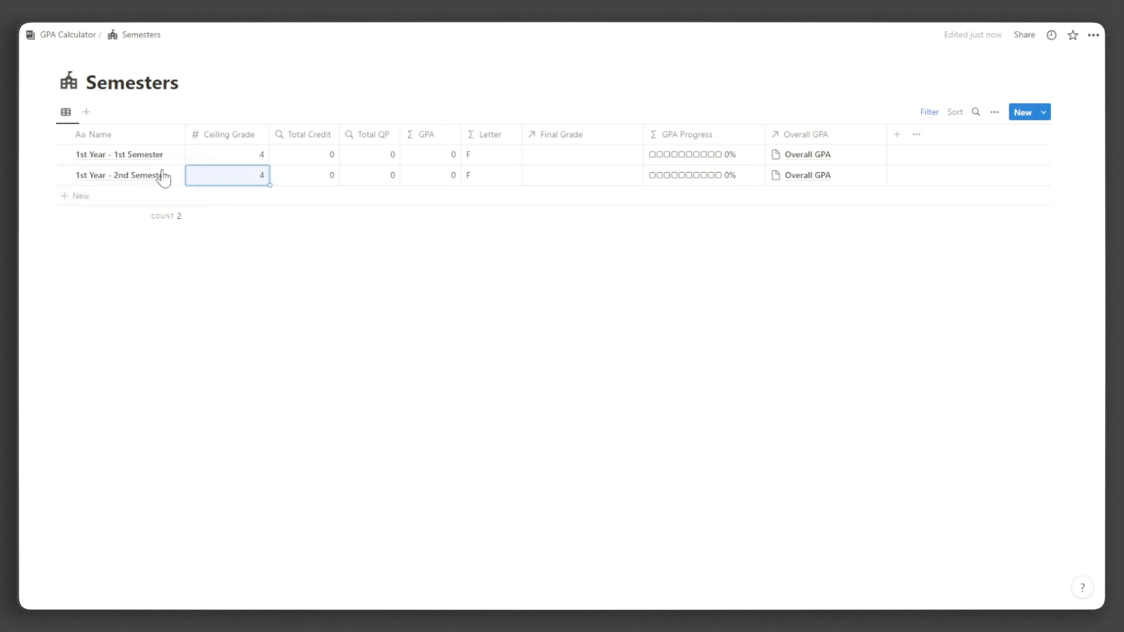
left_click(182, 195)
type("2nd Year - 1st Semester")
key("Return")
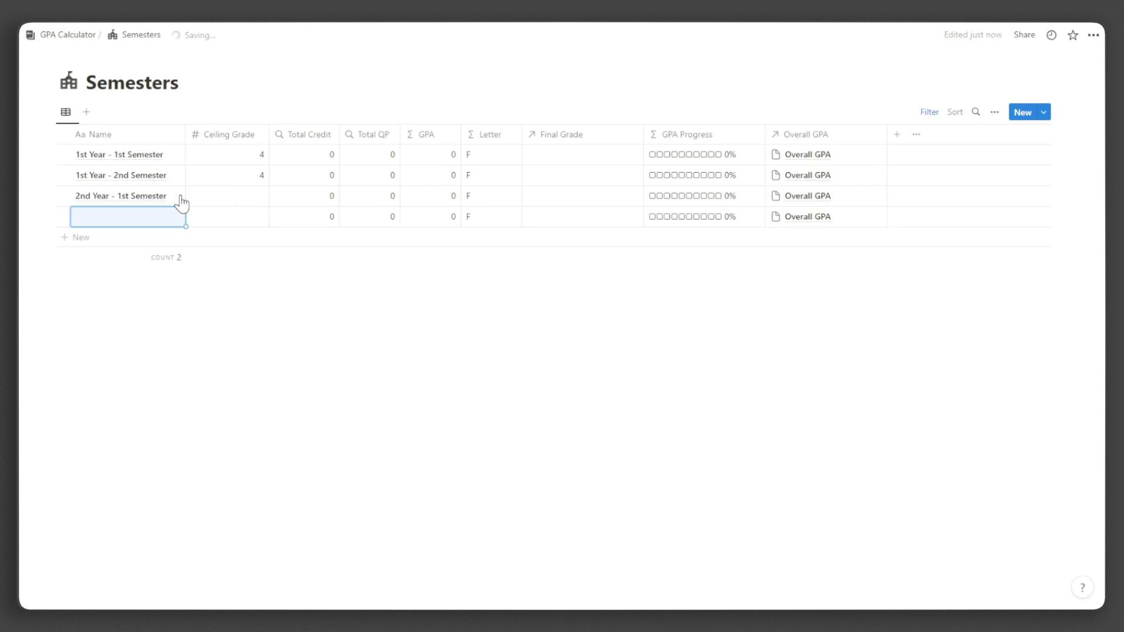
type("2nd Year - 2nd Semester")
key("Return")
type("3rd Year - 1s")
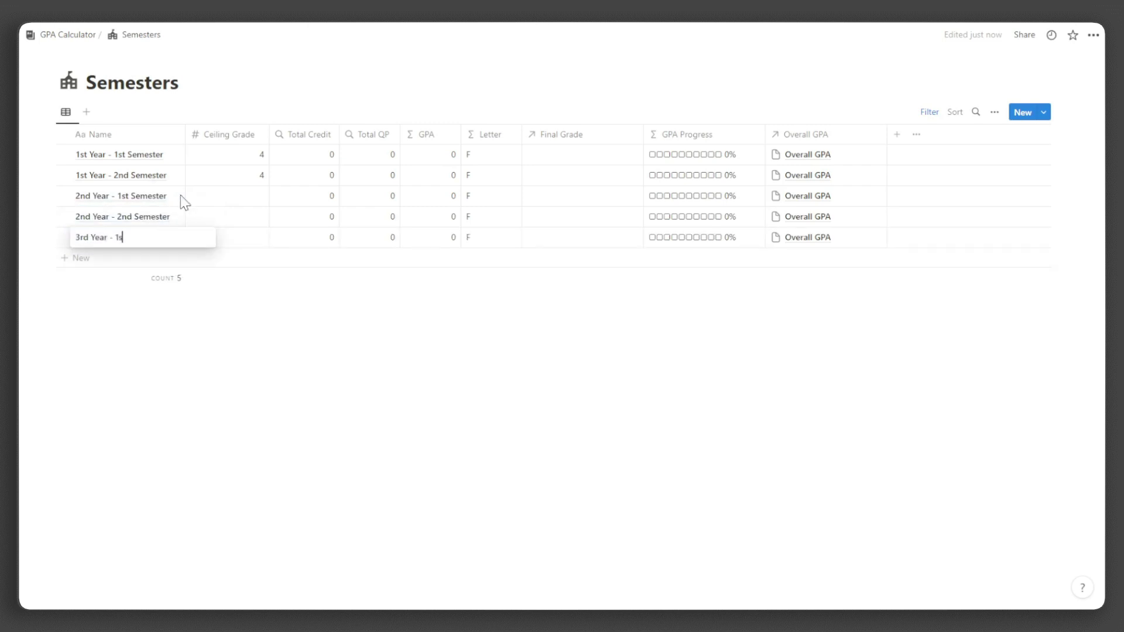
type("t Semester")
key("Return")
type("3rd Year - 2nd Semester")
key("Return")
type("4th Y")
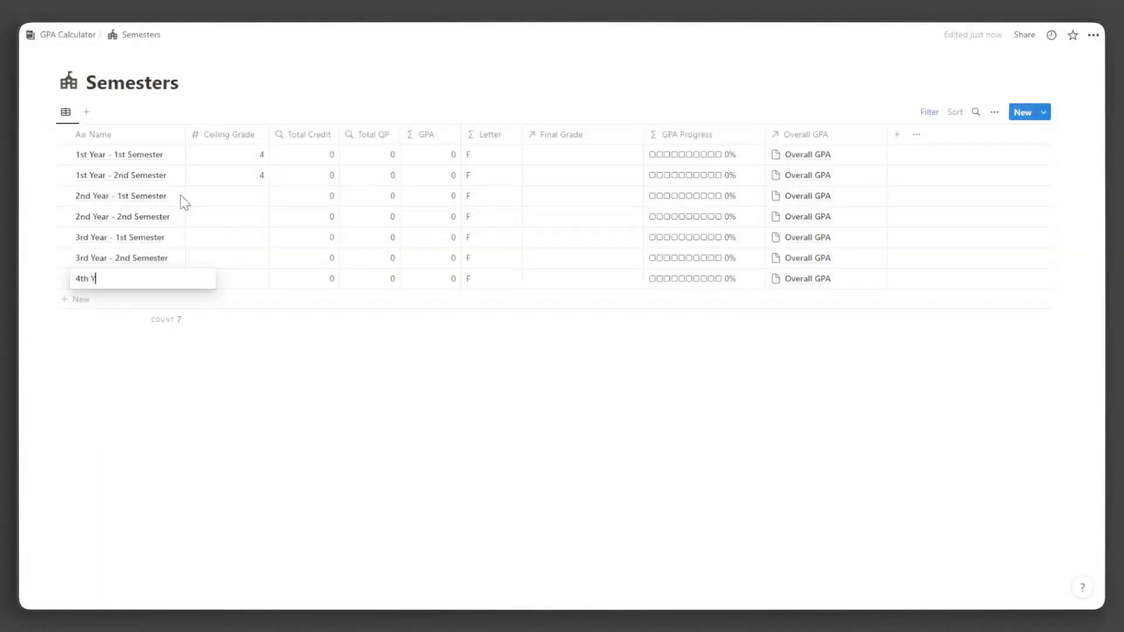
type("ear - 1st Semester")
key("Return")
type("4th Year")
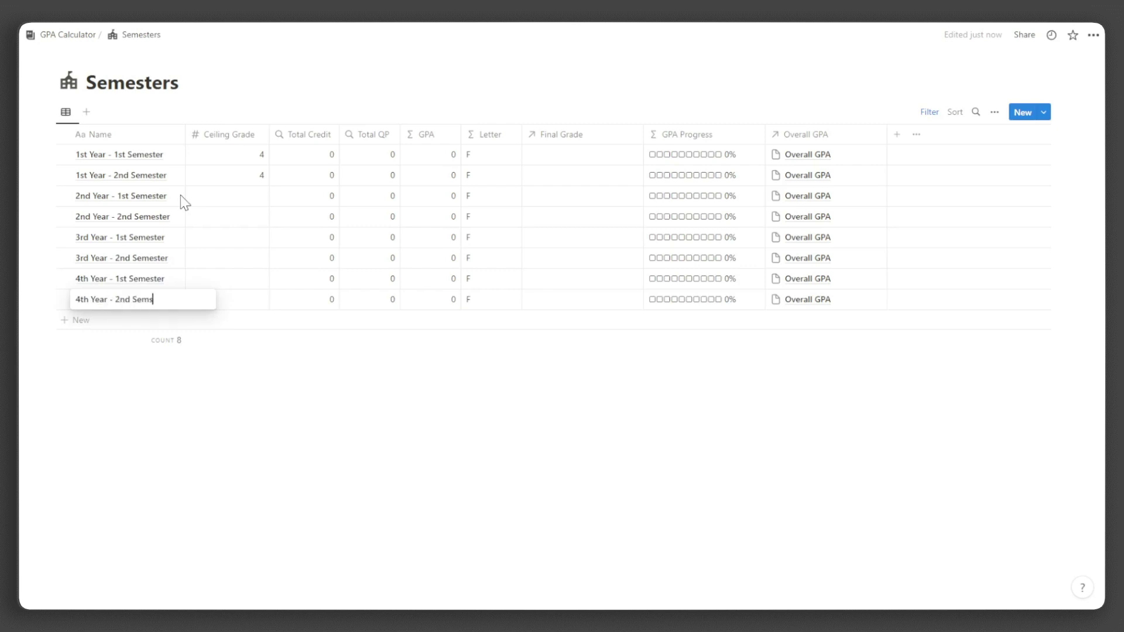
type(" - 2nd Semester")
Copy the ceiling grade 4 onto every semester row
left_click(261, 175)
key("ctrl+c")
left_click_drag(264, 185, 298, 393)
key("ctrl+v")
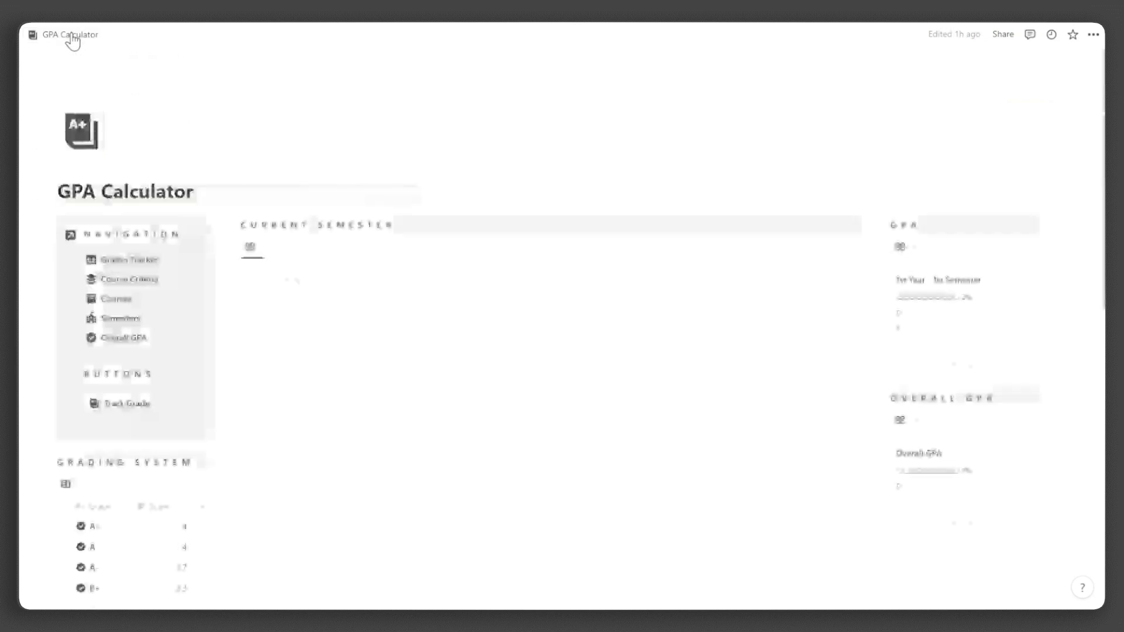
Add course MATH10043 'Calculus 1' with values 4 and 3, assigned to 1st Year - 1st Semester
left_click(109, 300)
left_click(168, 201)
type("M")
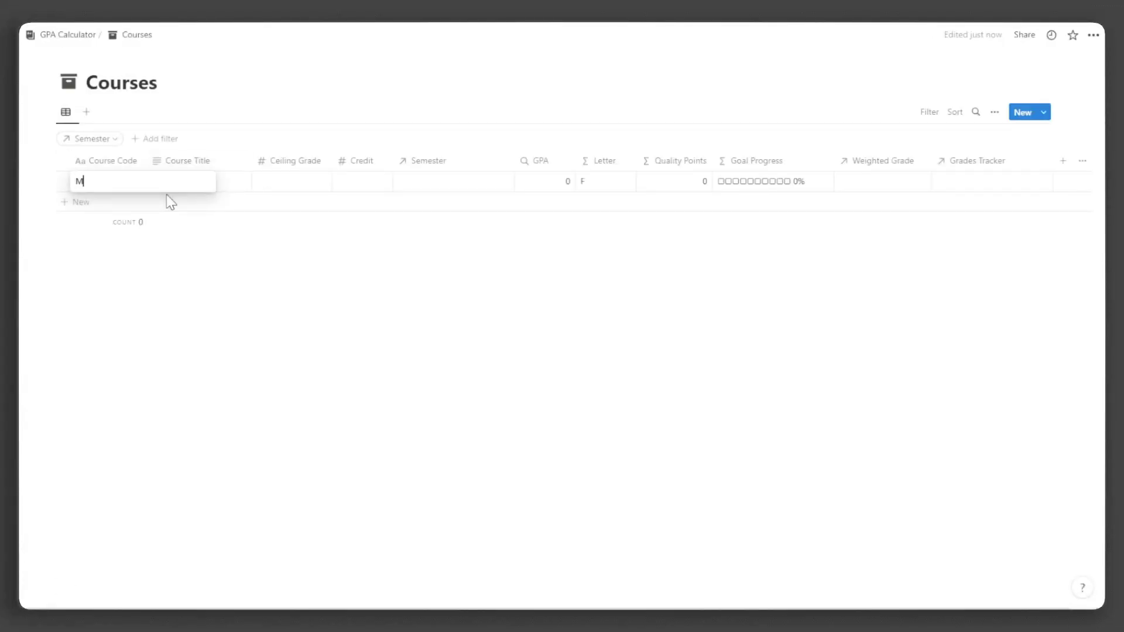
type("ATH10043")
key("Tab")
type("Calculus")
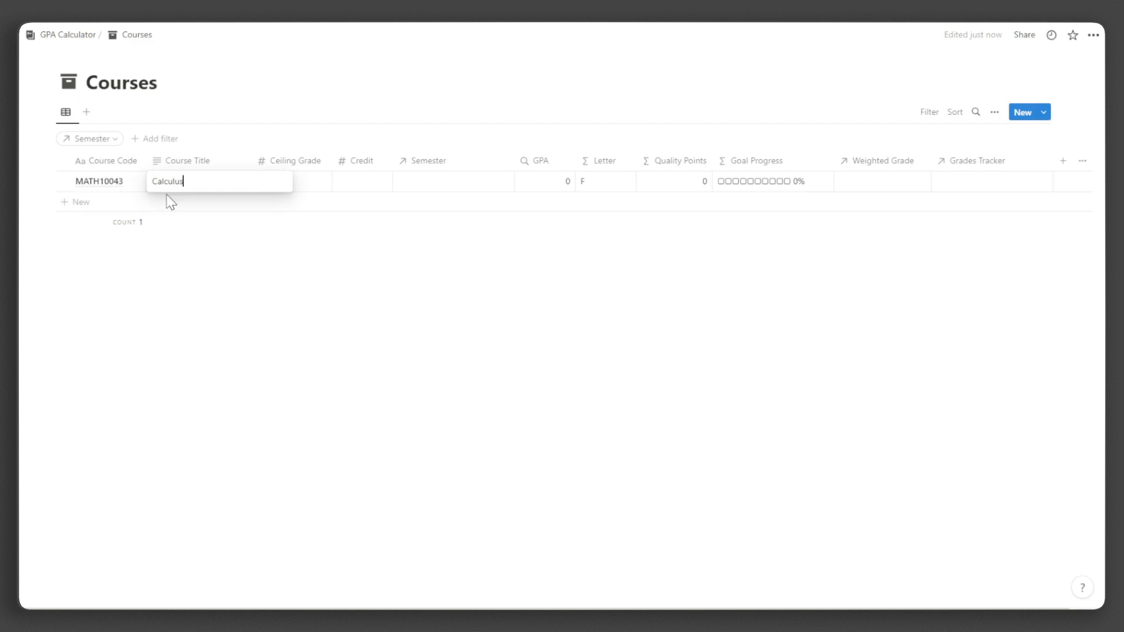
type(" 1")
key("Tab")
type("4")
key("Tab")
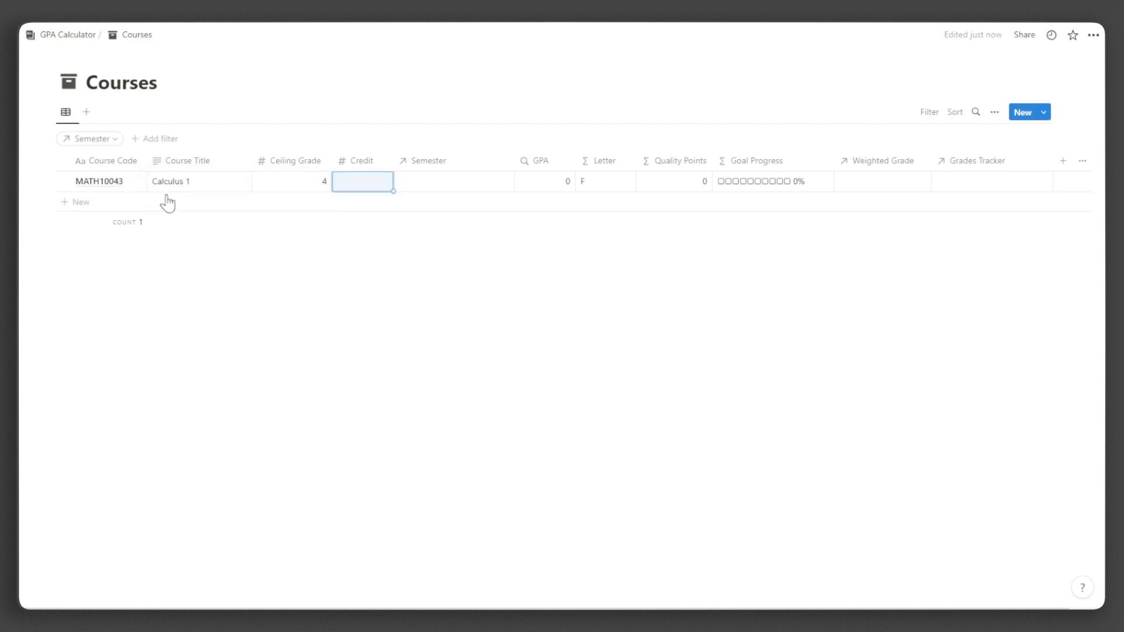
type("3")
key("Tab")
type("1s")
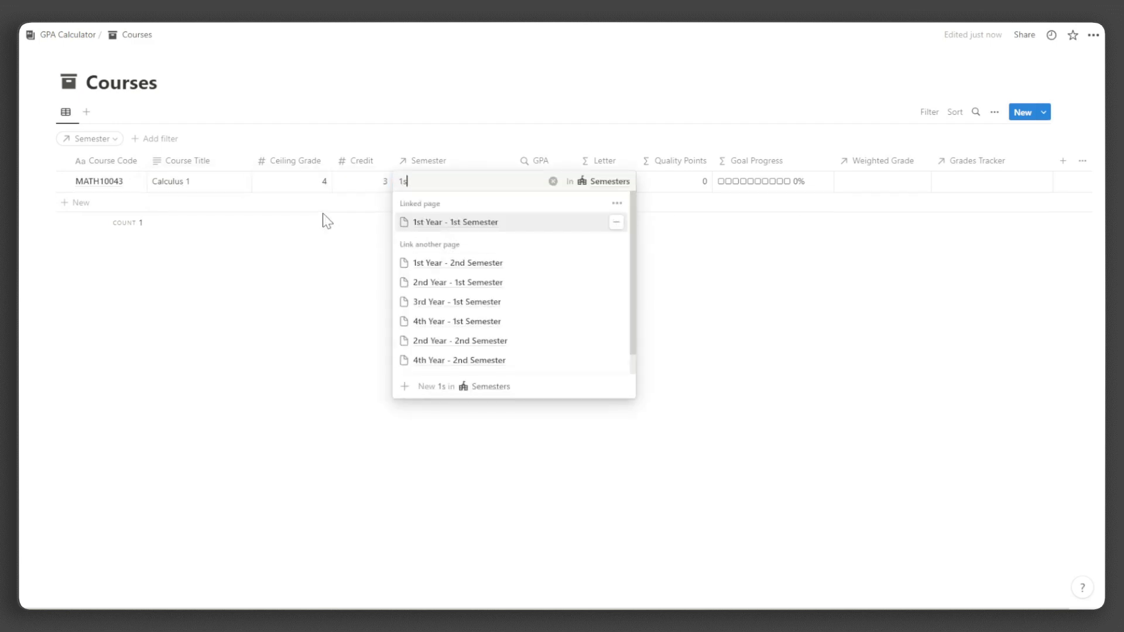
key("Return")
Give the MATH10043 course page a calculator icon
left_click(132, 183)
left_click(435, 61)
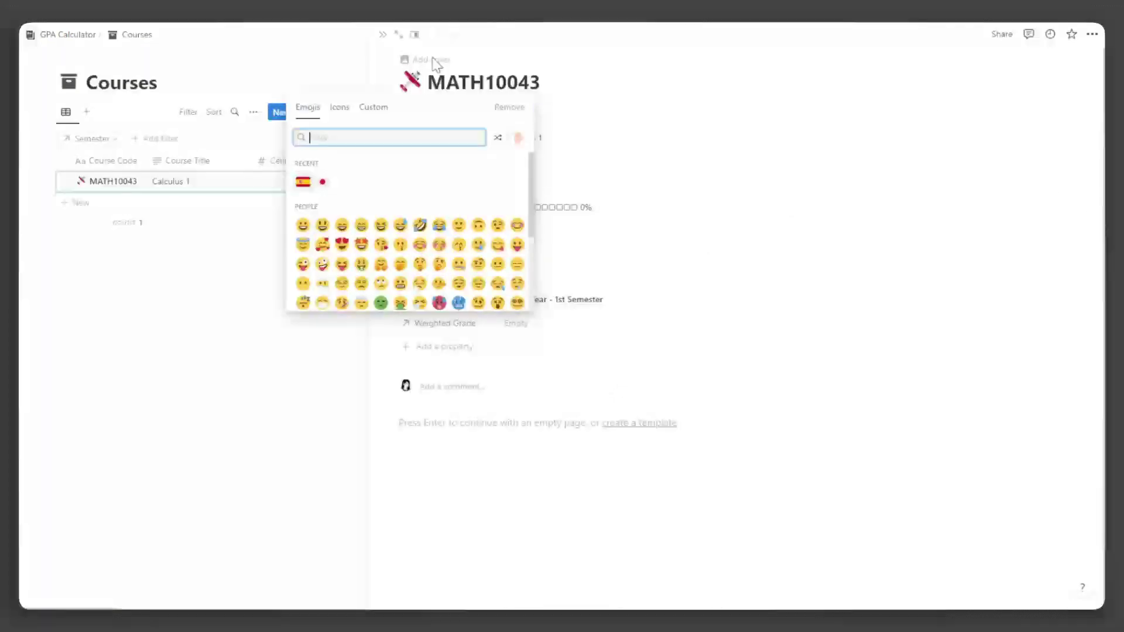
left_click(339, 107)
left_click(443, 190)
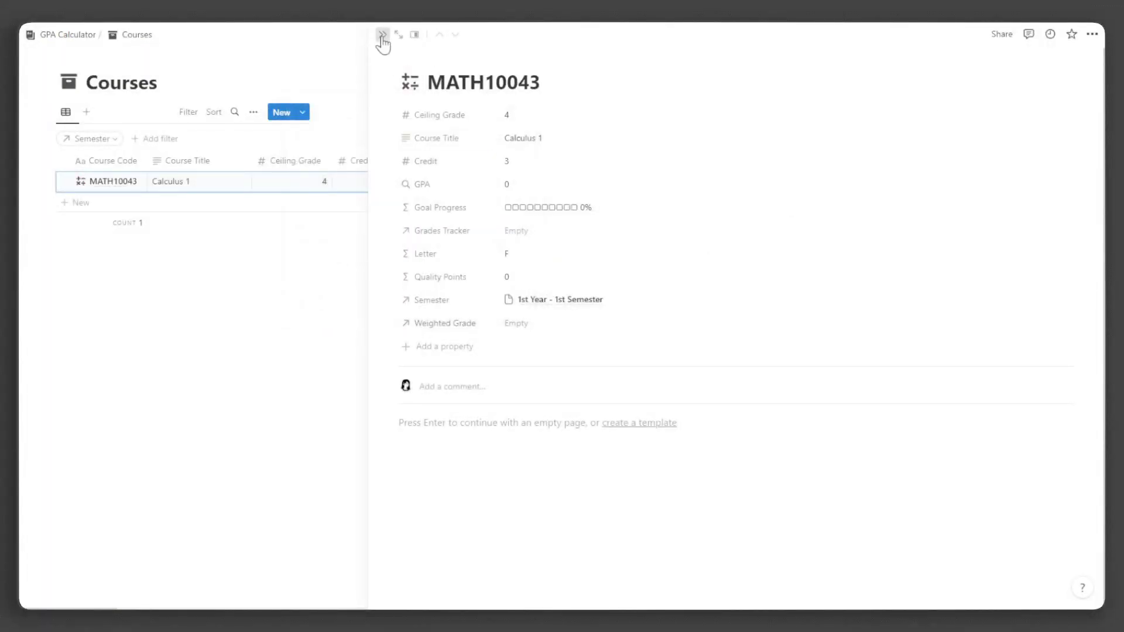
left_click(383, 35)
Add a CMPE30022 course row with an icon, then return to the GPA Calculator dashboard
left_click(276, 204)
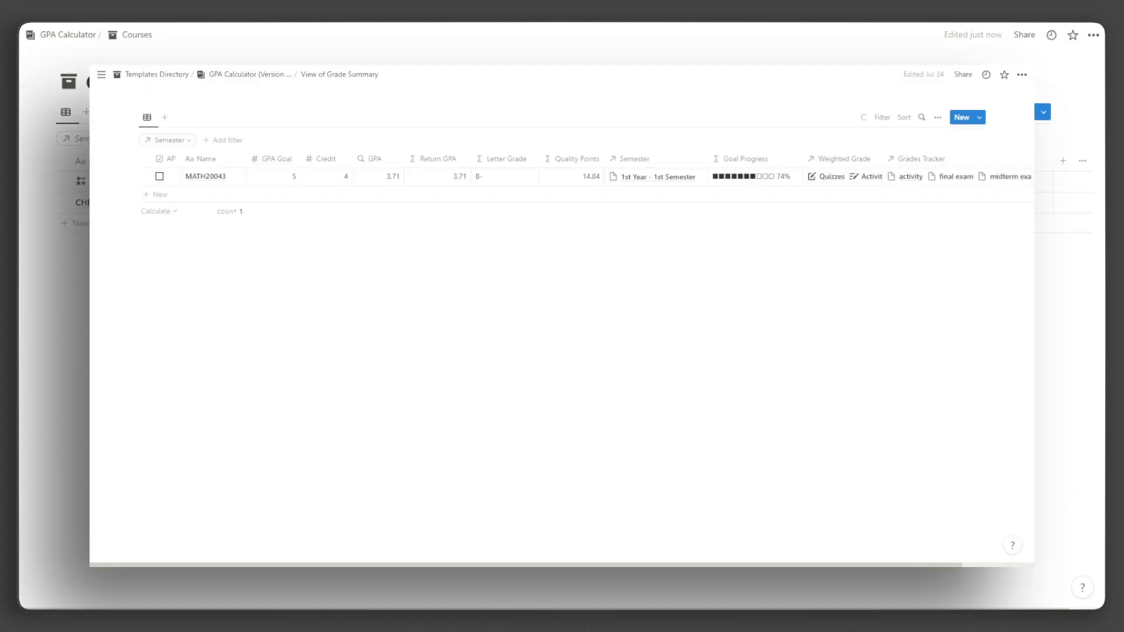
left_click(161, 178)
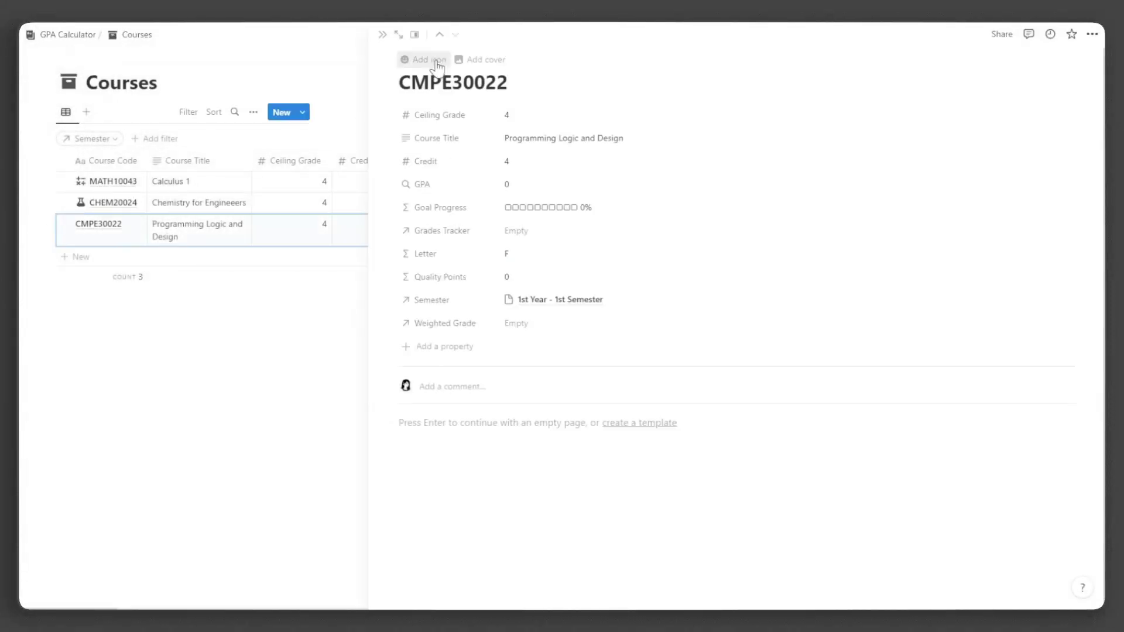
left_click(436, 60)
left_click(439, 181)
left_click(90, 61)
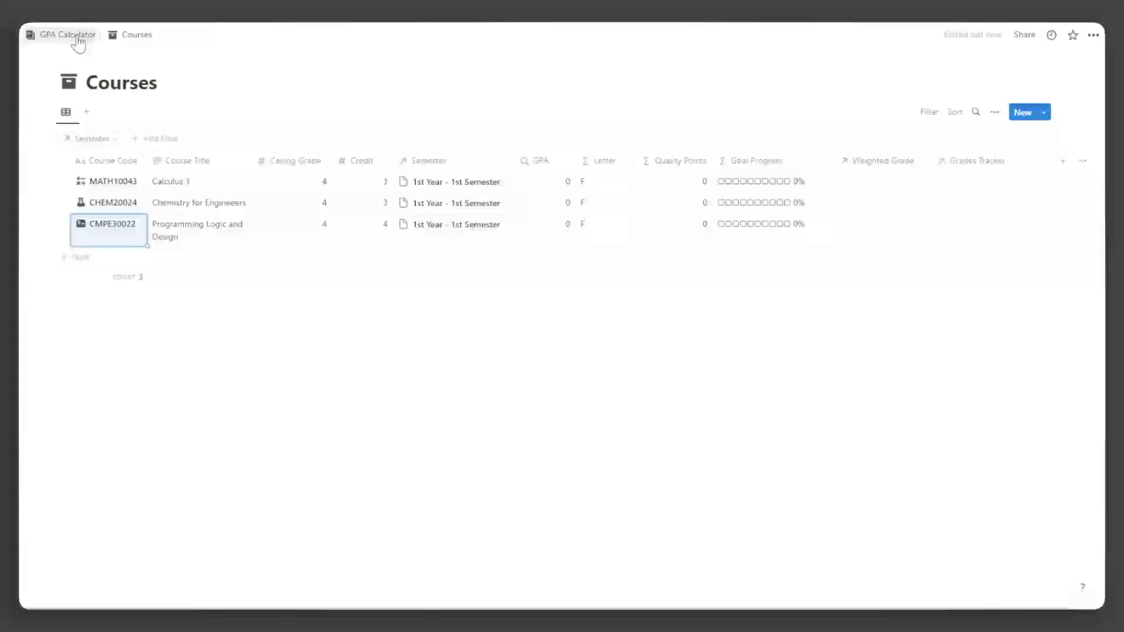
left_click(77, 39)
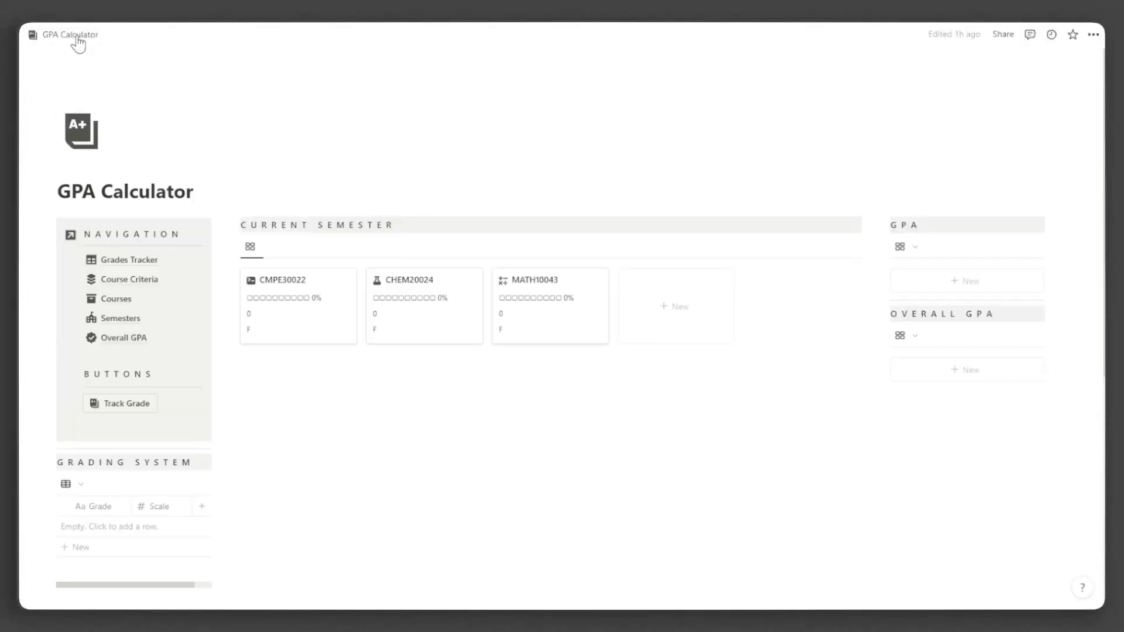
In Course Criteria, add an Activity criterion linked to MATH10043 with weight 15
left_click(117, 282)
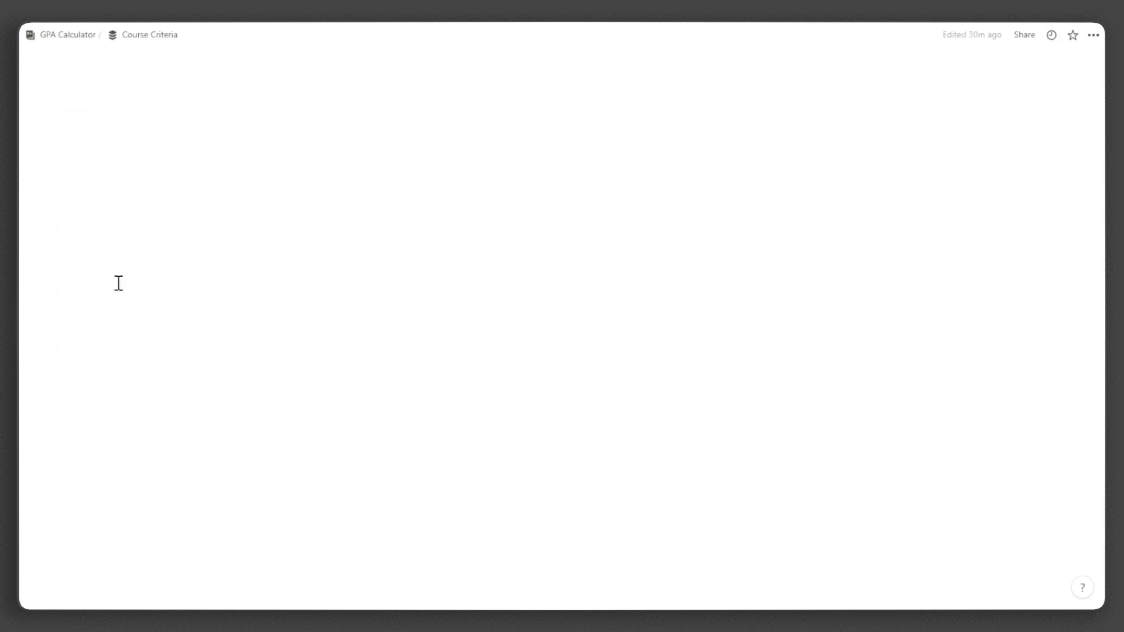
left_click(194, 202)
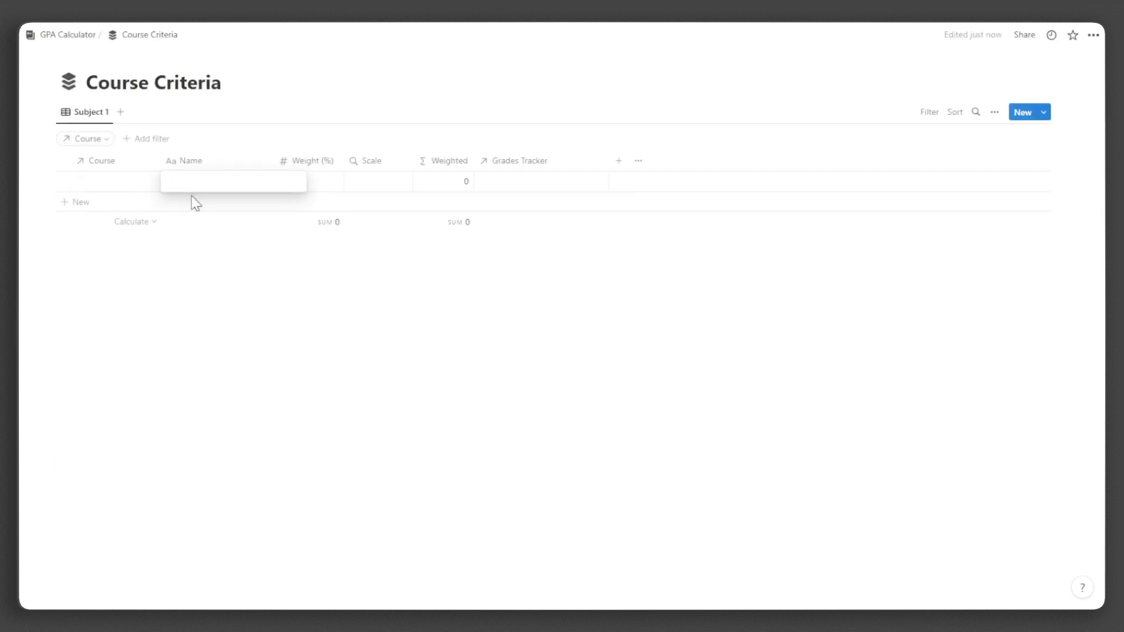
key("Return")
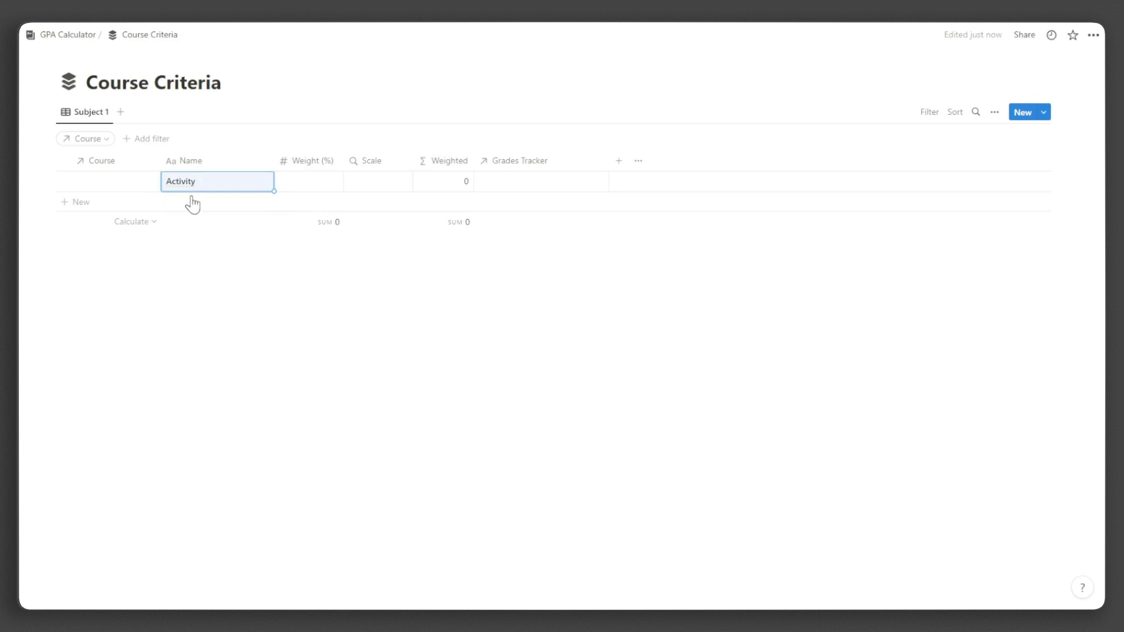
left_click(120, 186)
left_click(122, 261)
left_click(302, 186)
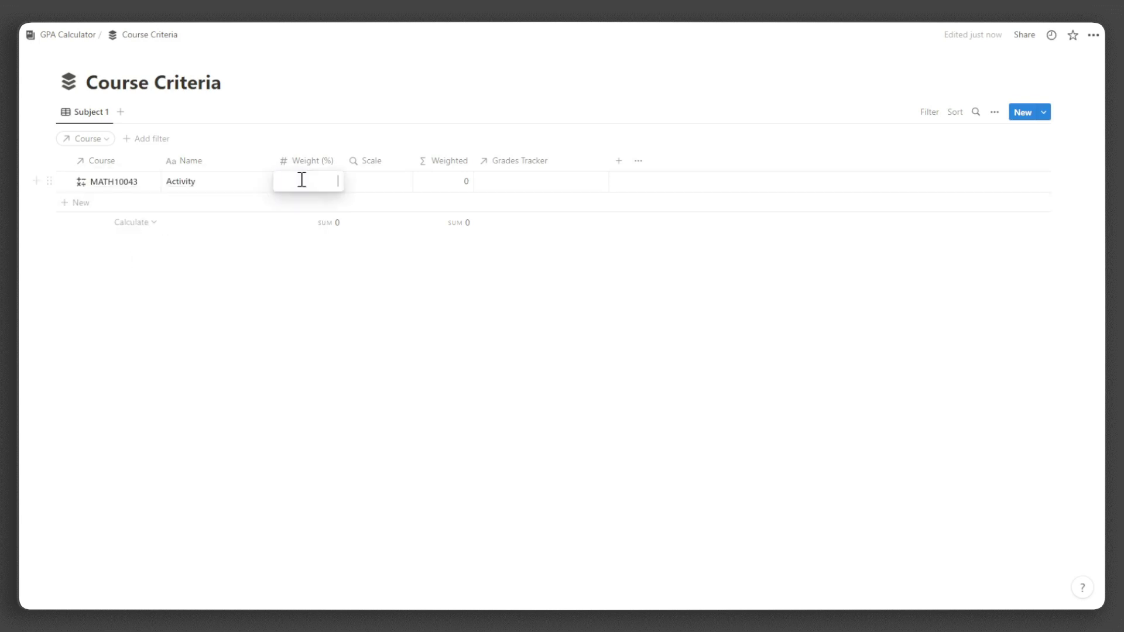
type("15")
key("Return")
Give the MATH10043 Activity criterion a list-edit icon
left_click(243, 183)
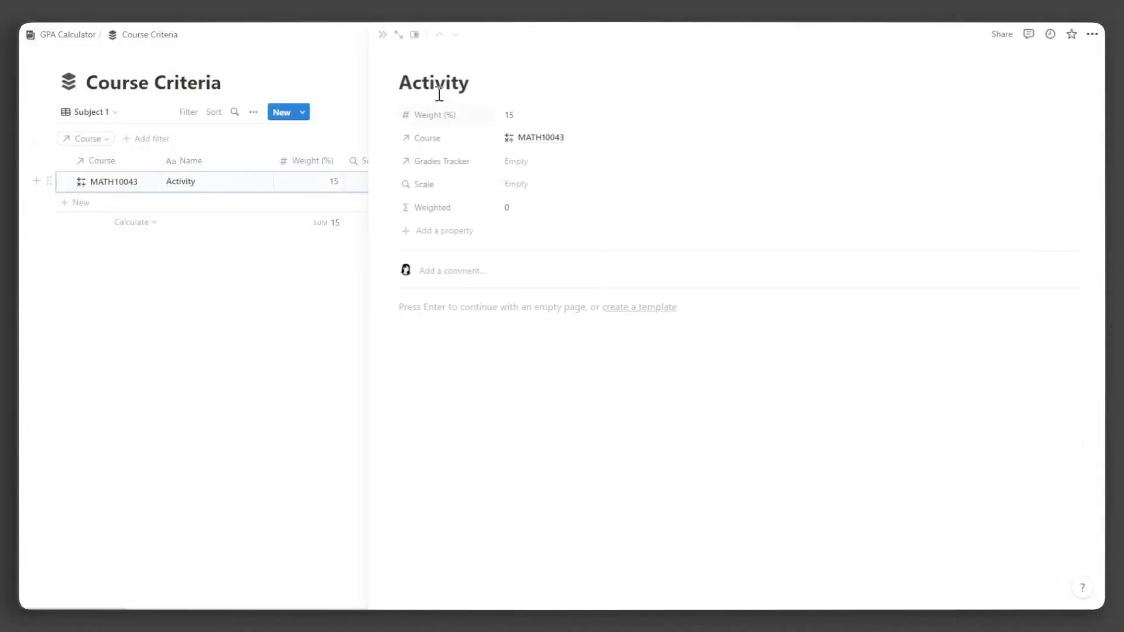
left_click(409, 81)
left_click(338, 113)
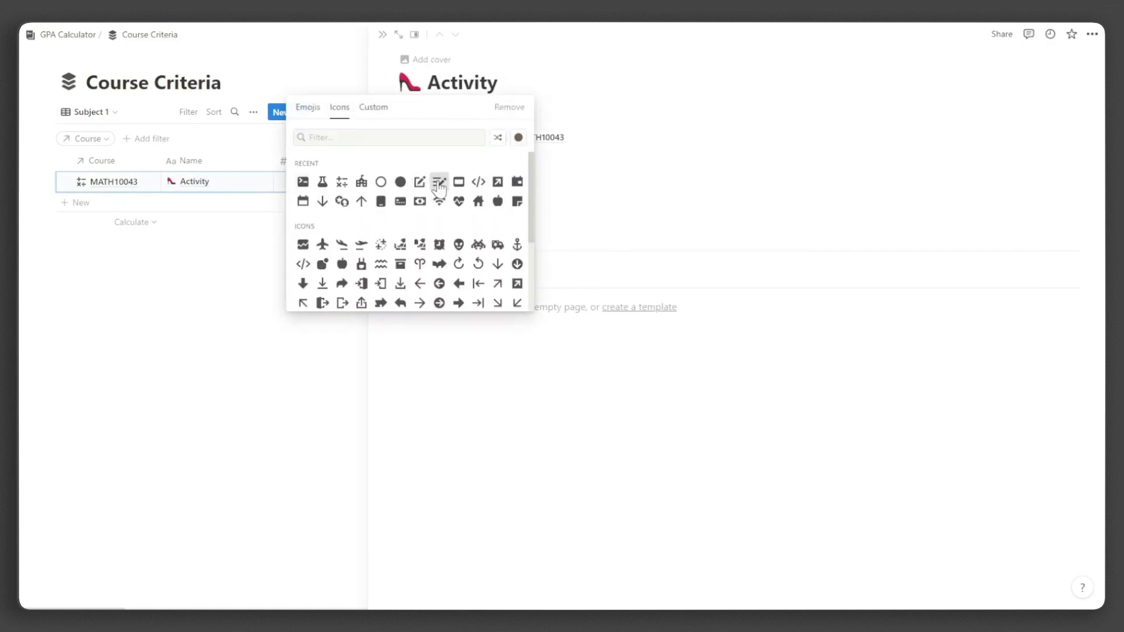
left_click(439, 181)
left_click(381, 35)
Add Quiz, Midterm Exam and Final Exam criteria rows
left_click(228, 203)
type("Quiz")
key("Return")
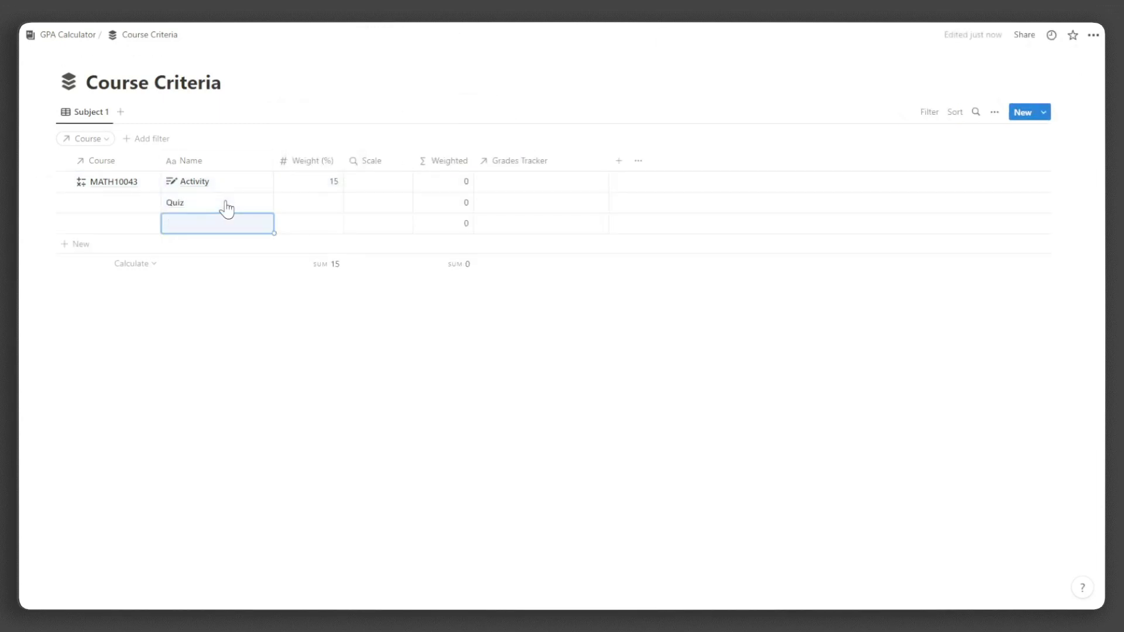
type("Midterm Exam")
key("Return")
type("Final Exam")
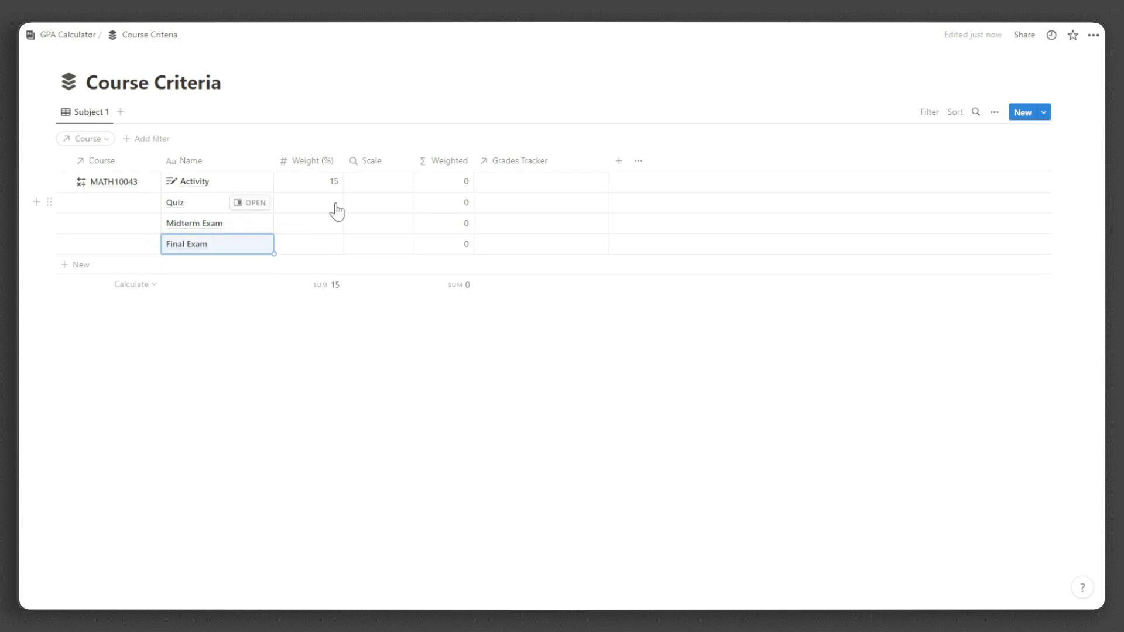
Weight Quiz 25 and the exams 30, and fill MATH10043 into all four criteria
left_click(334, 204)
type("25")
key("Return")
type("30")
key("Return")
type("30")
key("Return")
left_click(149, 182)
left_click_drag(161, 192, 151, 250)
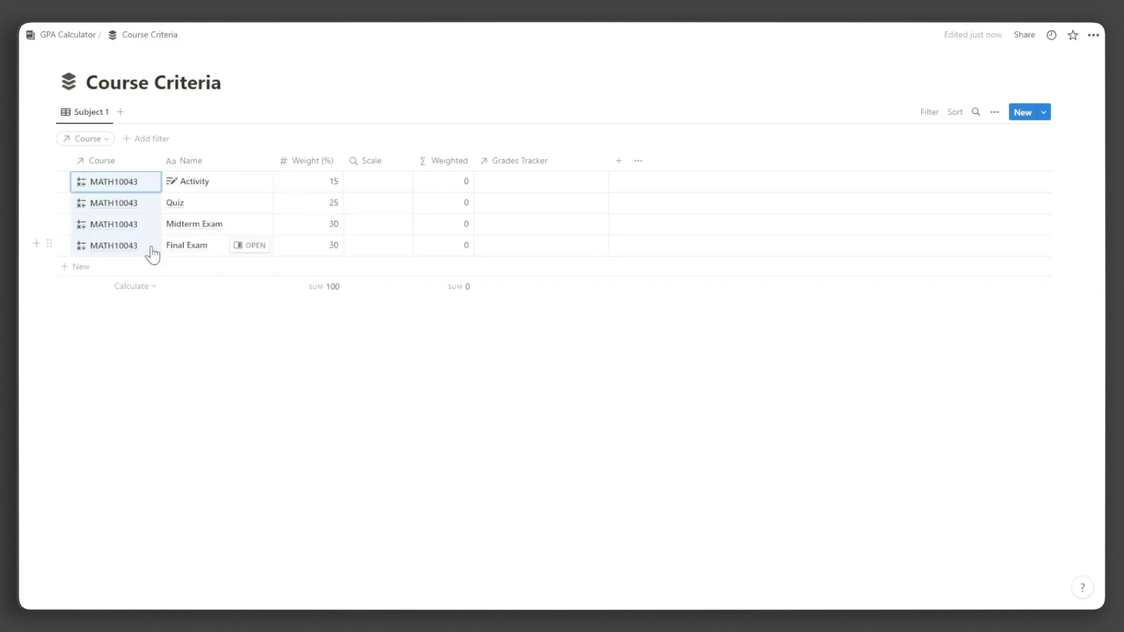
Give MATH10043 Quiz a pencil icon, Midterm an outline circle, Final a filled circle
left_click(253, 203)
left_click(417, 59)
left_click(462, 181)
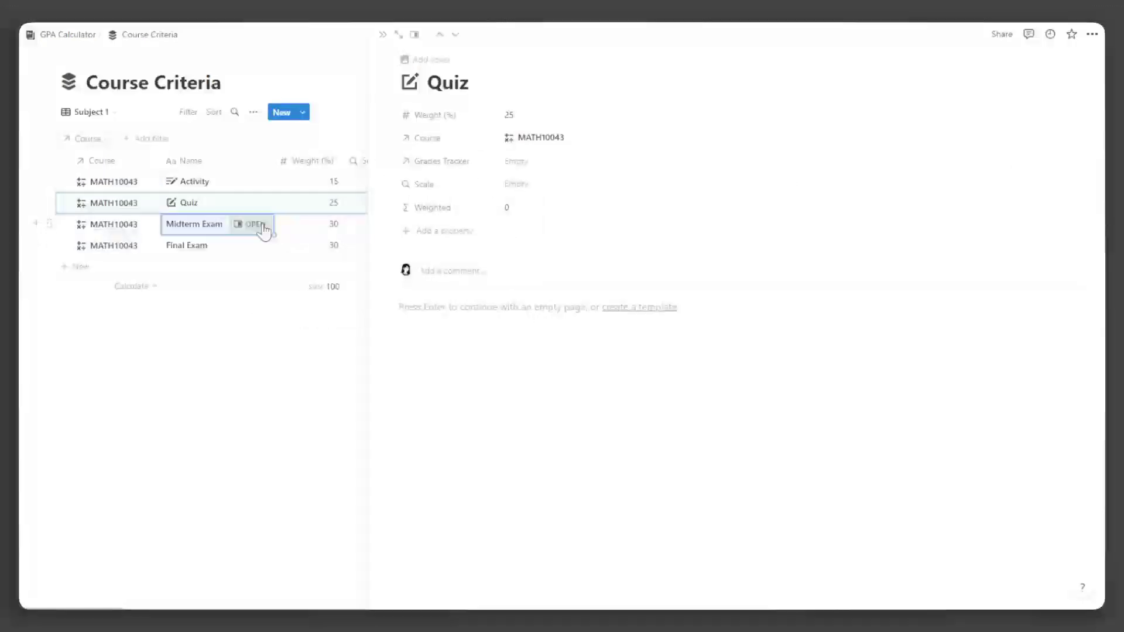
left_click(253, 224)
left_click(425, 60)
left_click(339, 107)
left_click(419, 183)
left_click(455, 34)
left_click(431, 60)
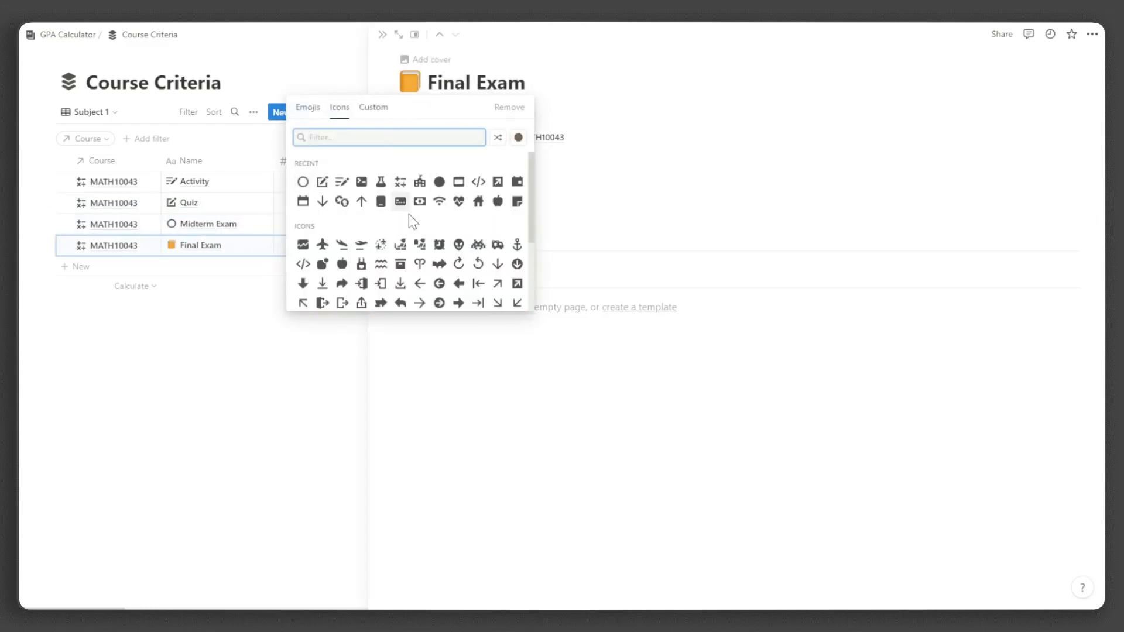
left_click(439, 181)
Add CHEM20024 criteria Activity, Quiz, Project, Midterm Exam and Final Exam with weights 10/10/20/30/30
left_click(203, 267)
type("Activity")
key("Return")
type("Quiz")
key("Return")
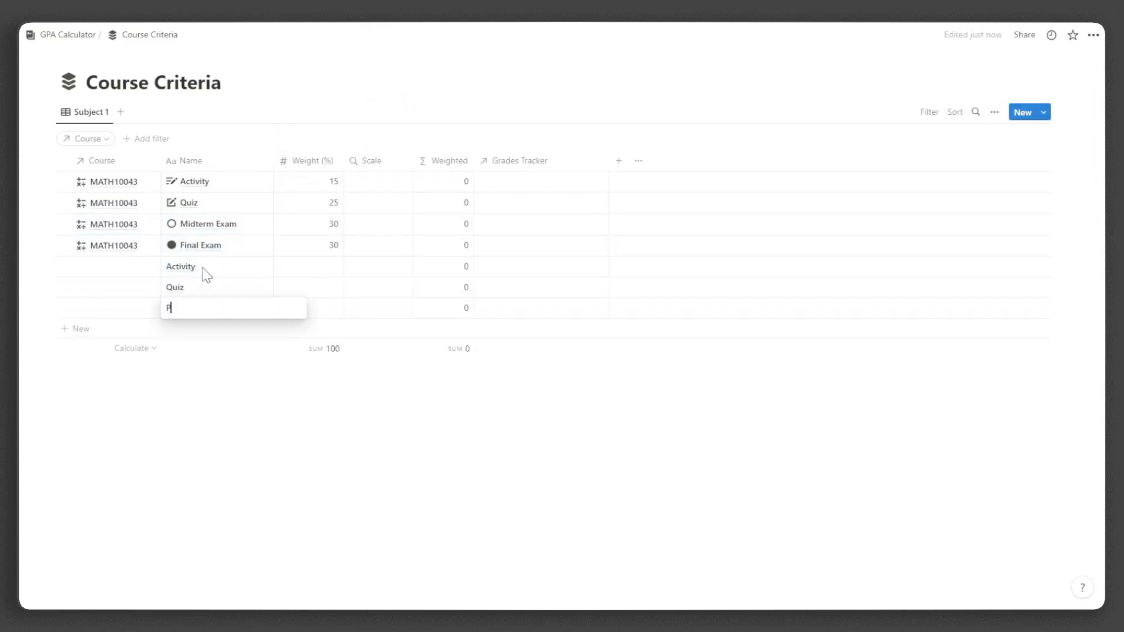
type("Project")
key("Return")
type("Midterm Exam")
key("Return")
type("Final Exam")
key("Escape")
type("CHEM20024")
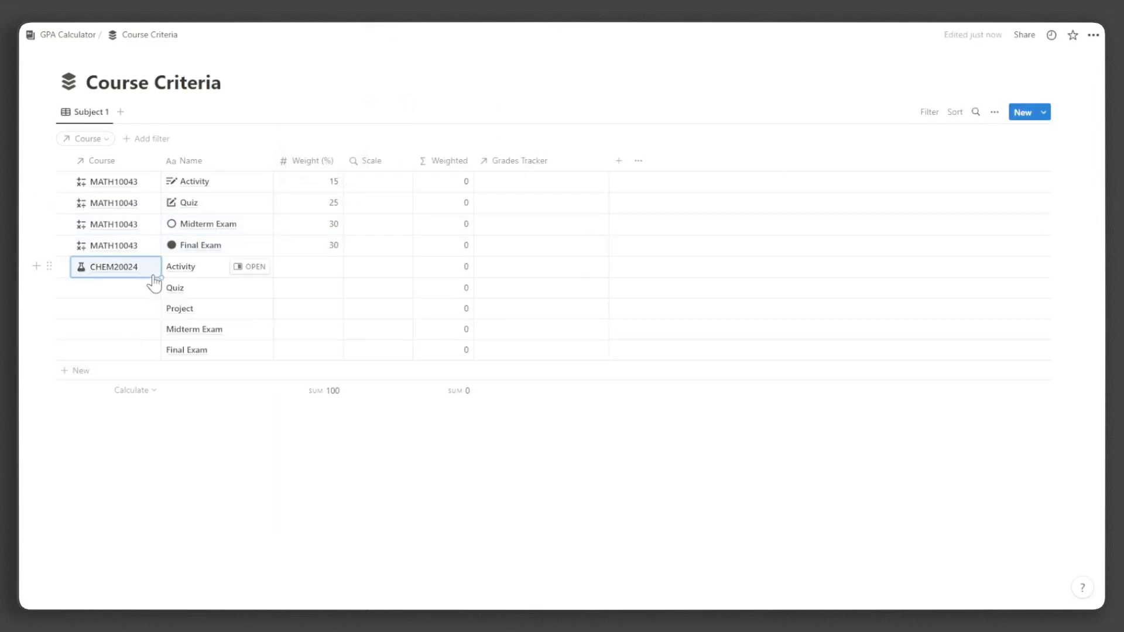
left_click(310, 273)
type("10 15 15 30 30")
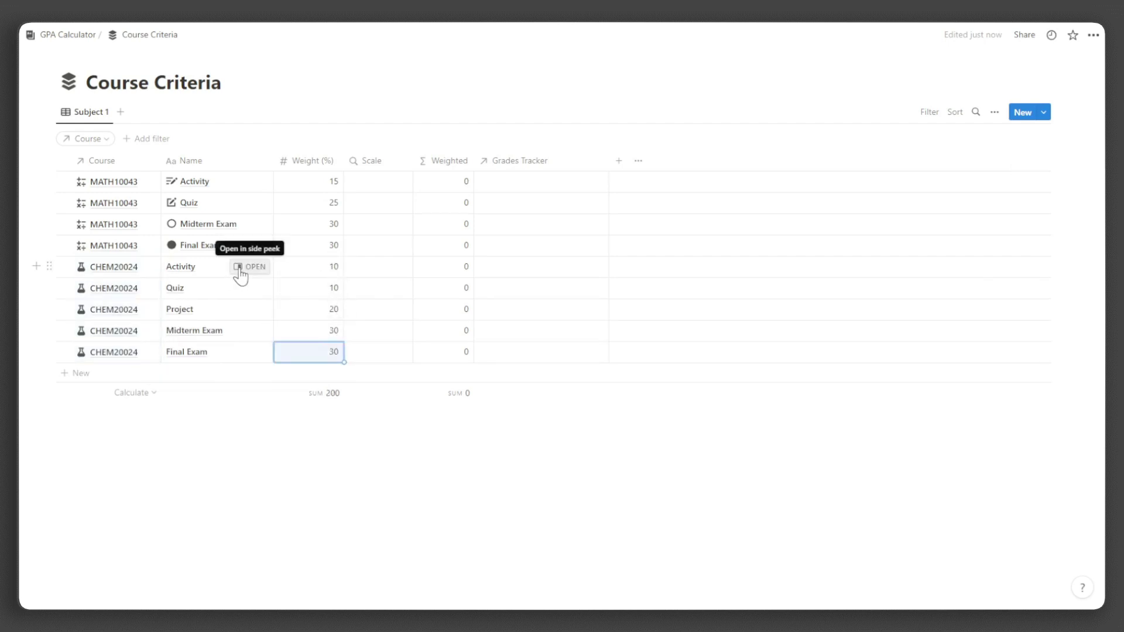
Give CHEM20024 Activity a list-edit icon, Quiz a pencil icon and Project a folder icon
left_click(249, 267)
left_click(409, 82)
left_click(361, 181)
left_click(456, 34)
left_click(409, 82)
left_click(341, 181)
left_click(455, 34)
left_click(410, 82)
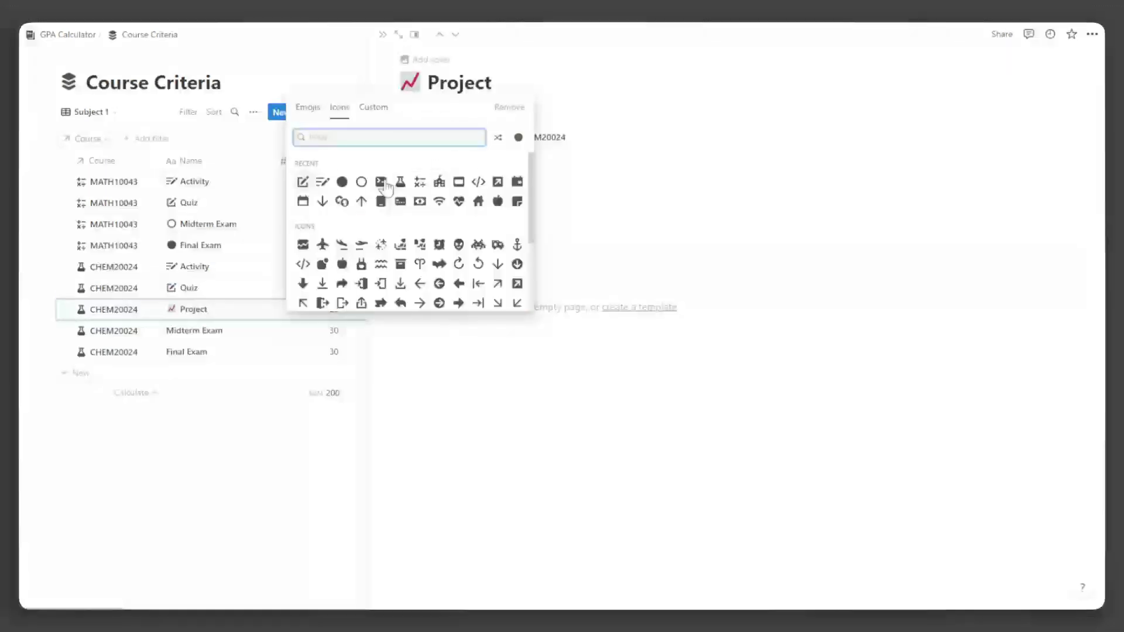
scroll(454, 240, "down", 3)
type("folder")
left_click(303, 163)
Give CHEM20024 Midterm Exam an outline circle icon and Final Exam a filled circle icon
left_click(456, 34)
left_click(409, 82)
left_click(339, 106)
left_click(302, 181)
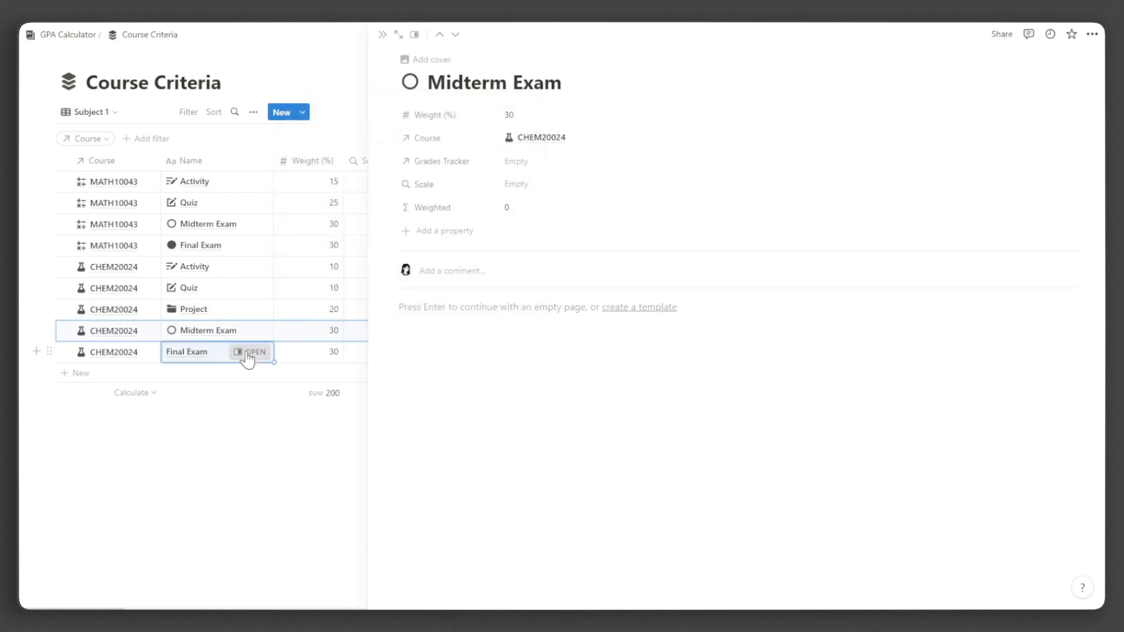
left_click(243, 352)
left_click(410, 82)
left_click(380, 181)
key("Escape")
Filter the criteria to CHEM20024 and duplicate its five criteria rows
left_click(91, 140)
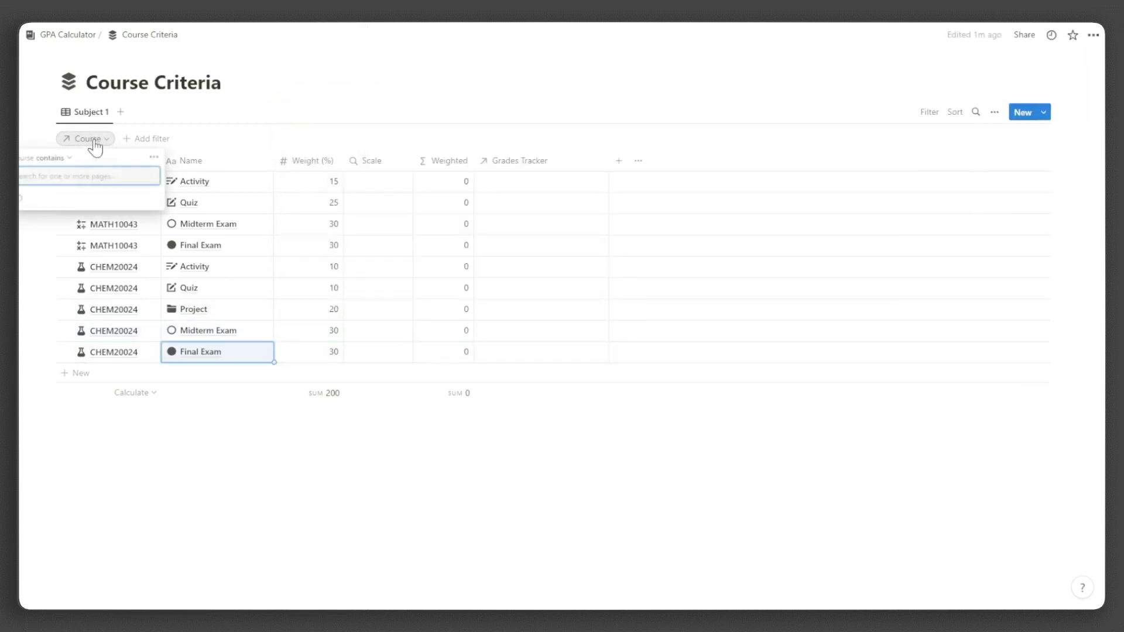
left_click(75, 217)
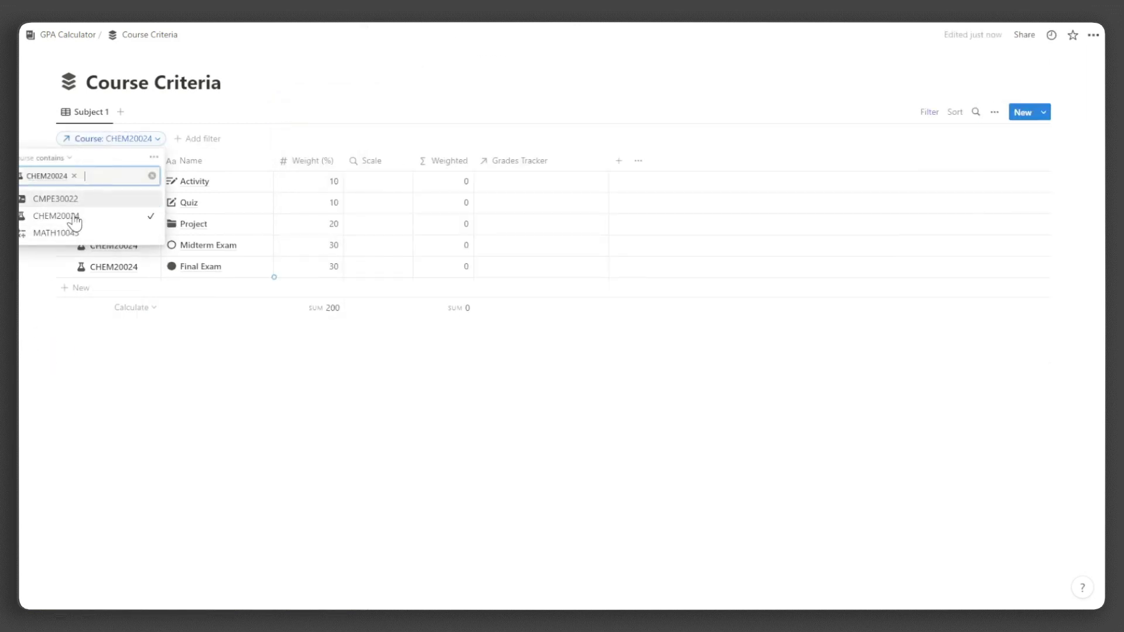
left_click(256, 105)
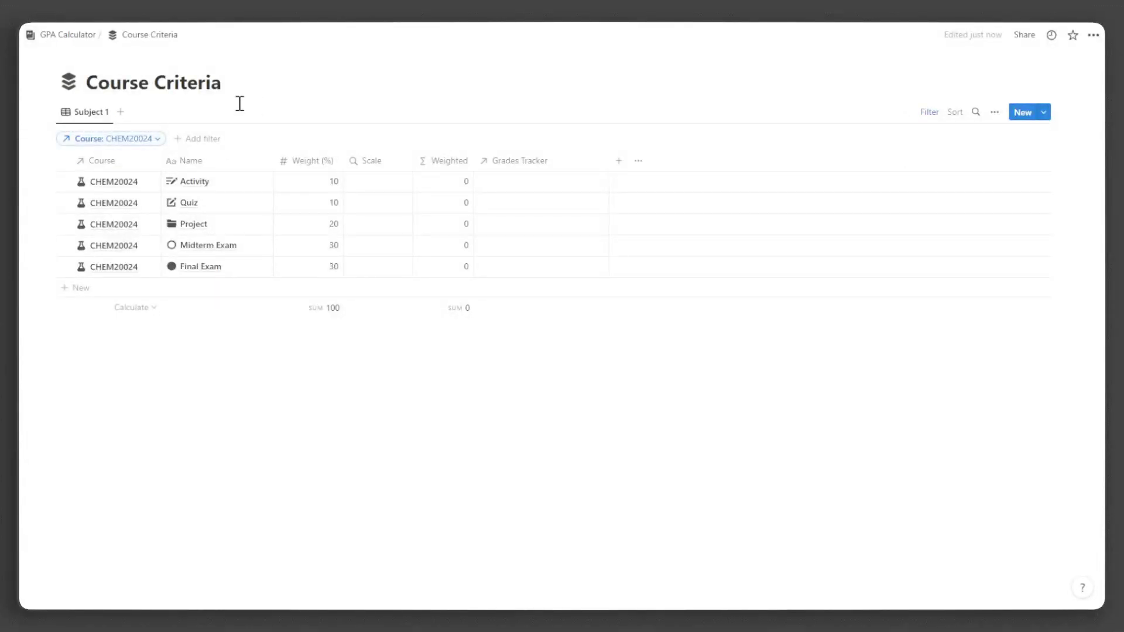
left_click(65, 161)
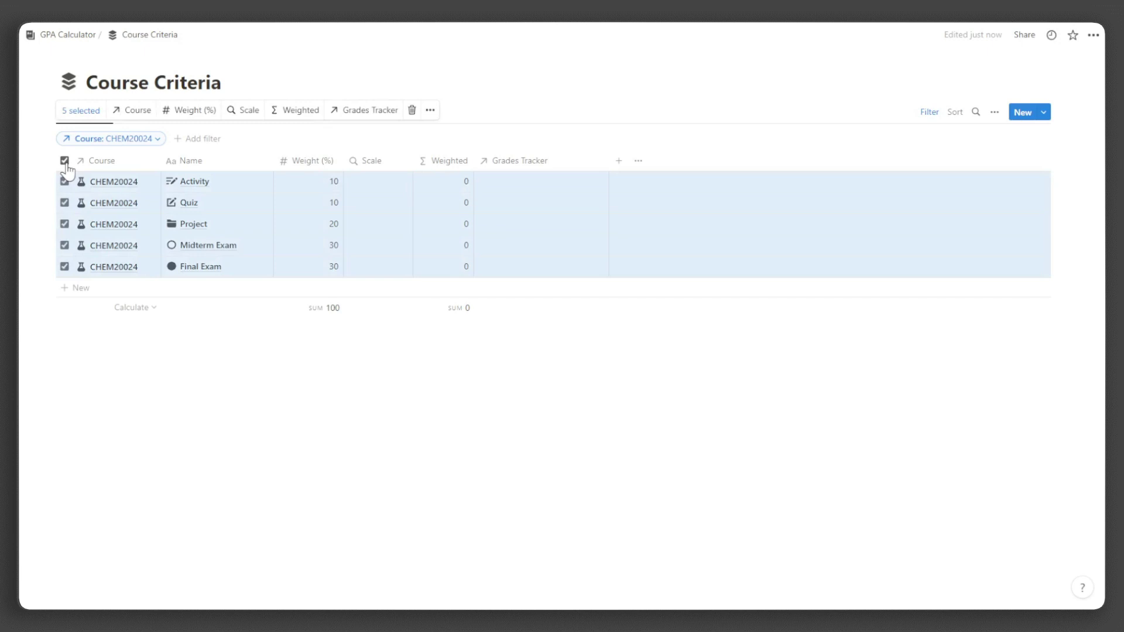
key("ctrl+d")
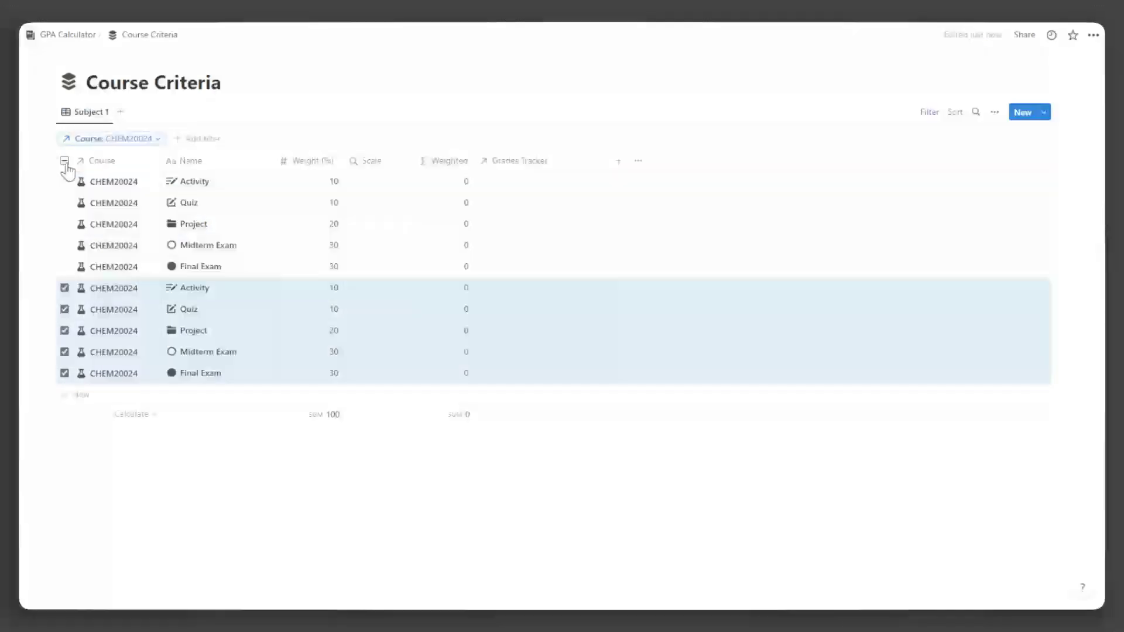
Relink the five copied criteria rows to the course CMPE30022
left_click(64, 288)
left_click(64, 288)
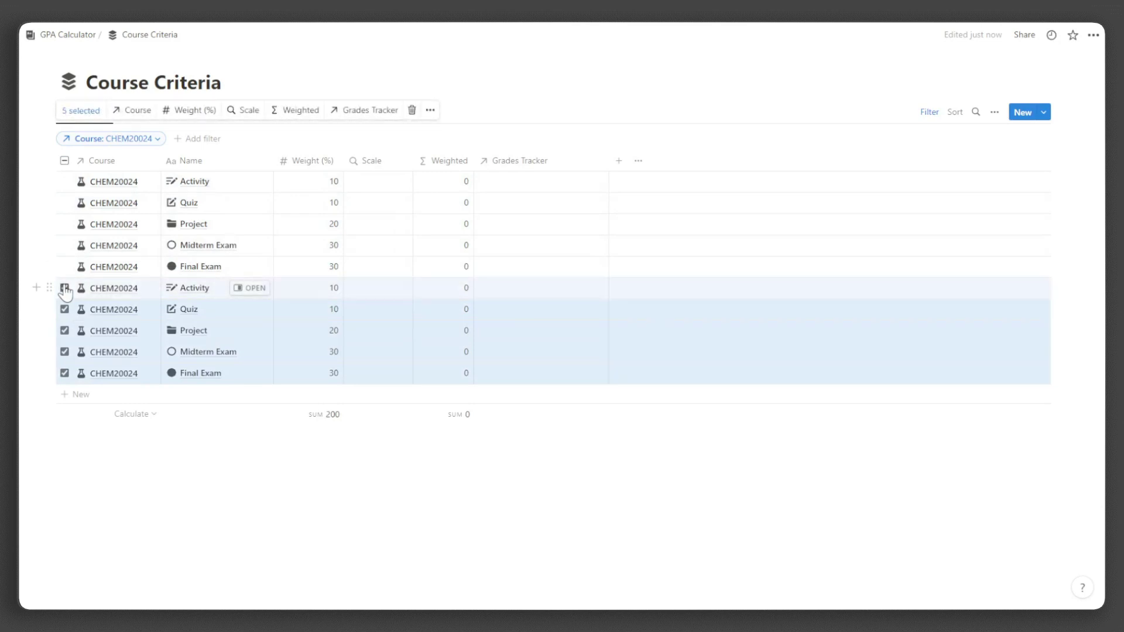
left_click(135, 117)
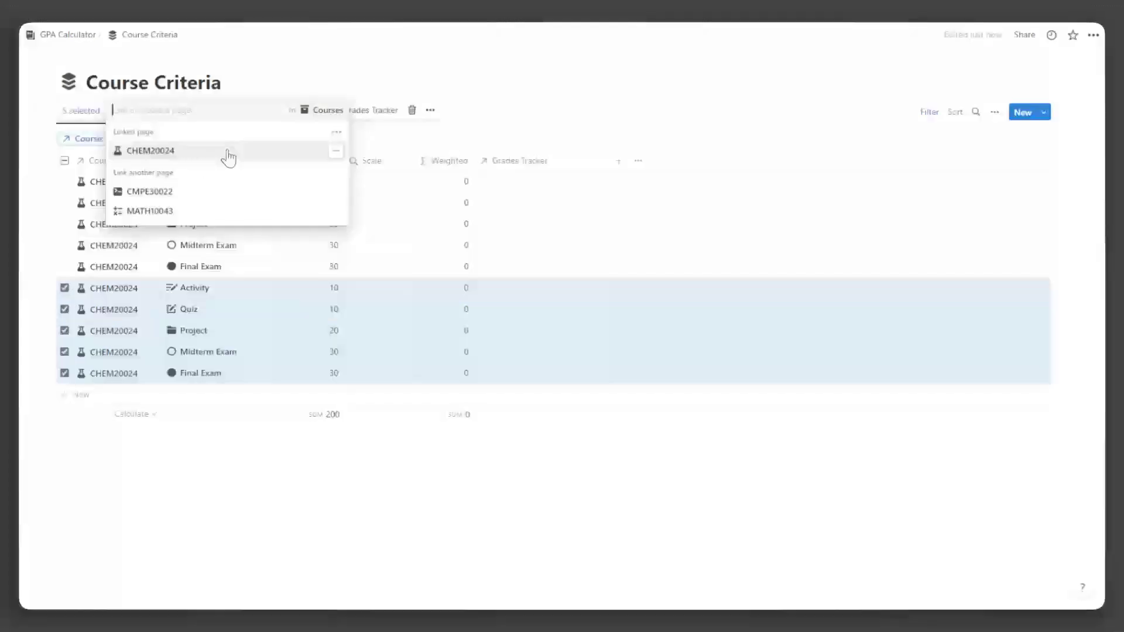
left_click(249, 194)
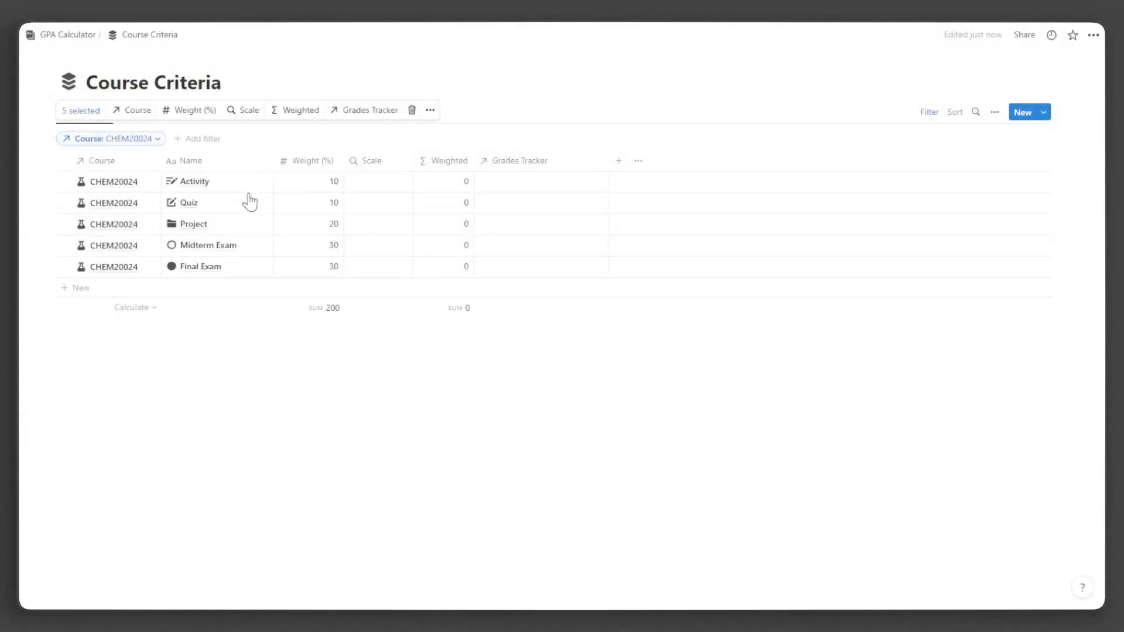
Clear the CHEM20024 filter, then duplicate the Subject 1 view and filter the copy to CHEM20024
left_click(159, 141)
left_click(99, 176)
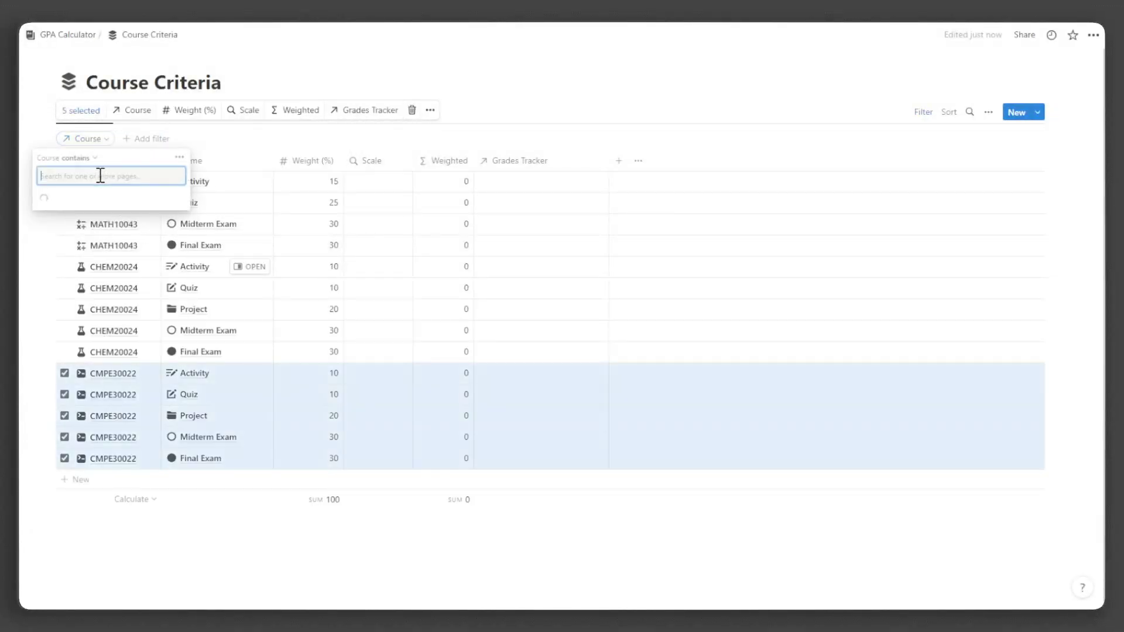
left_click(231, 128)
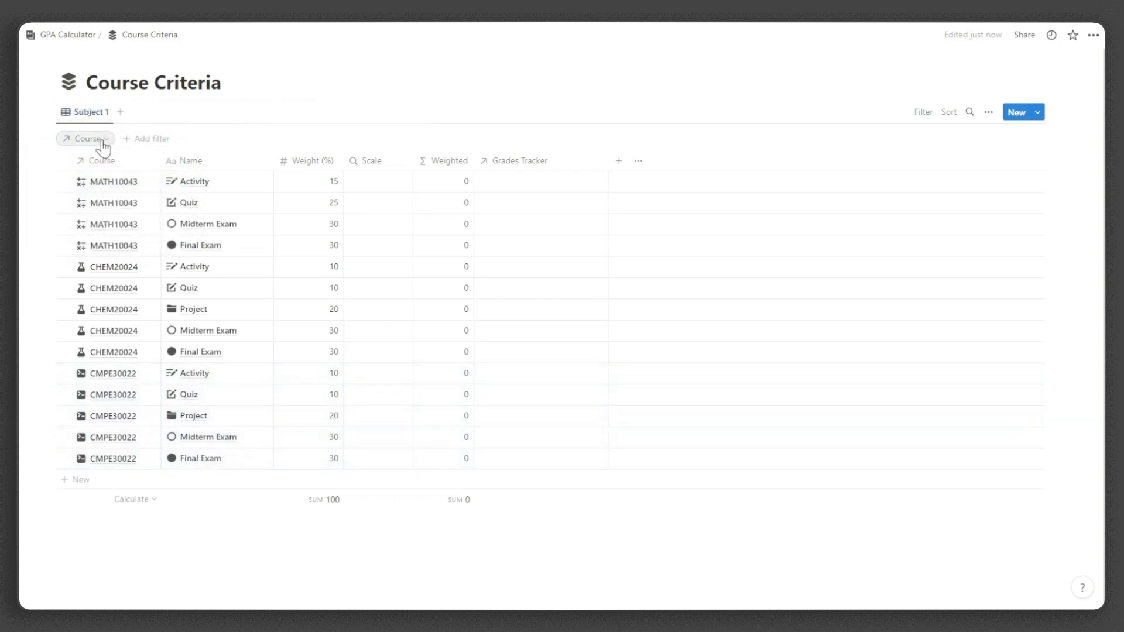
left_click(94, 117)
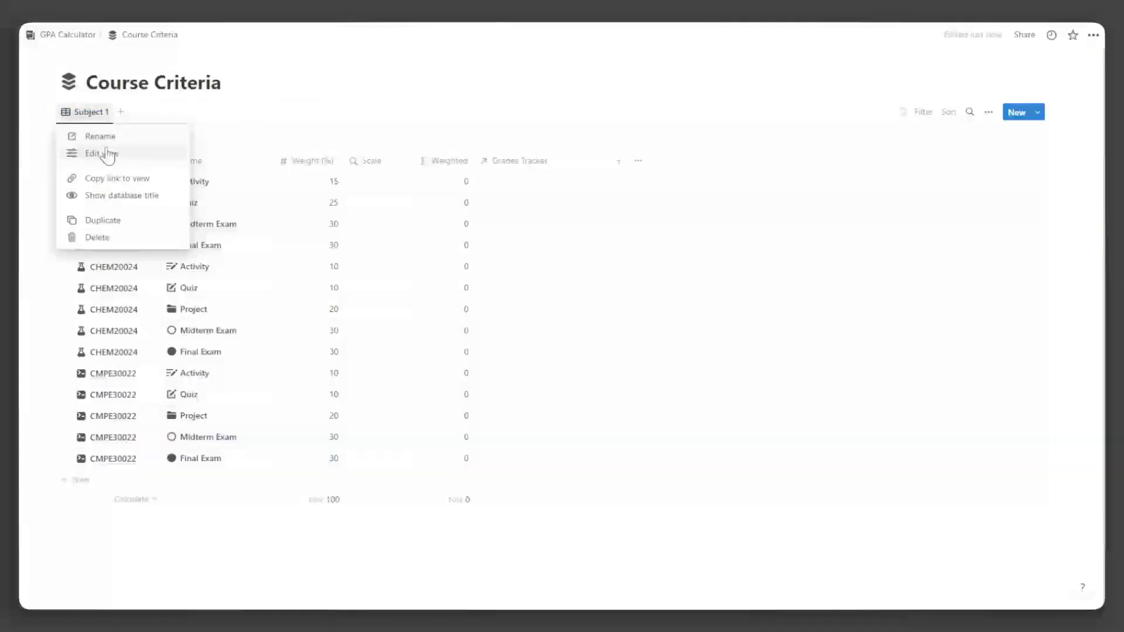
left_click(97, 223)
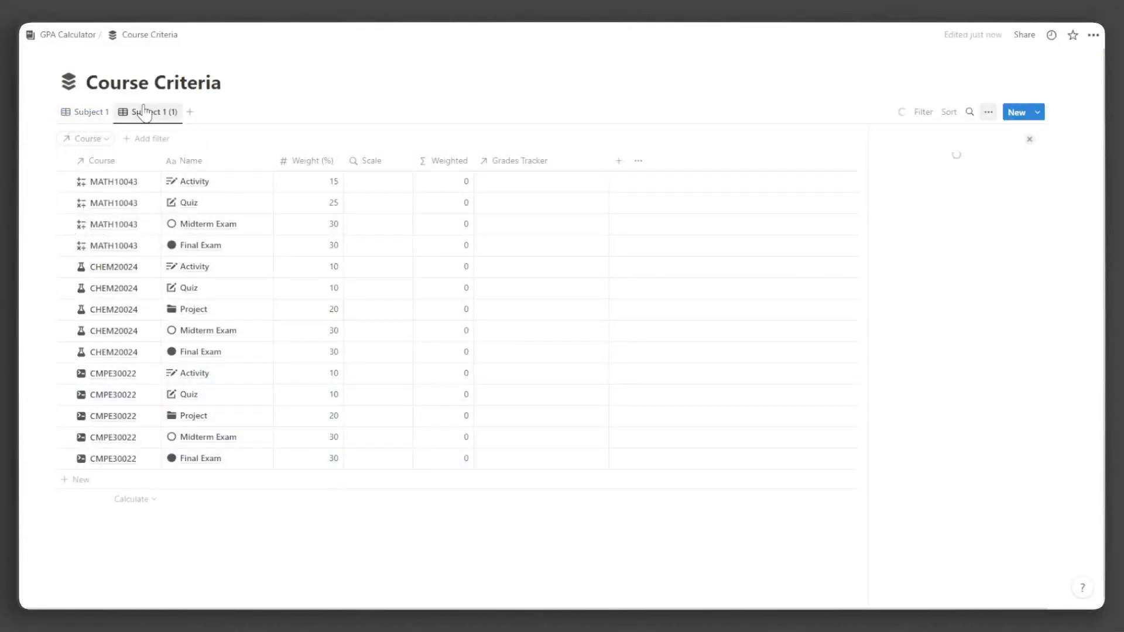
left_click(94, 139)
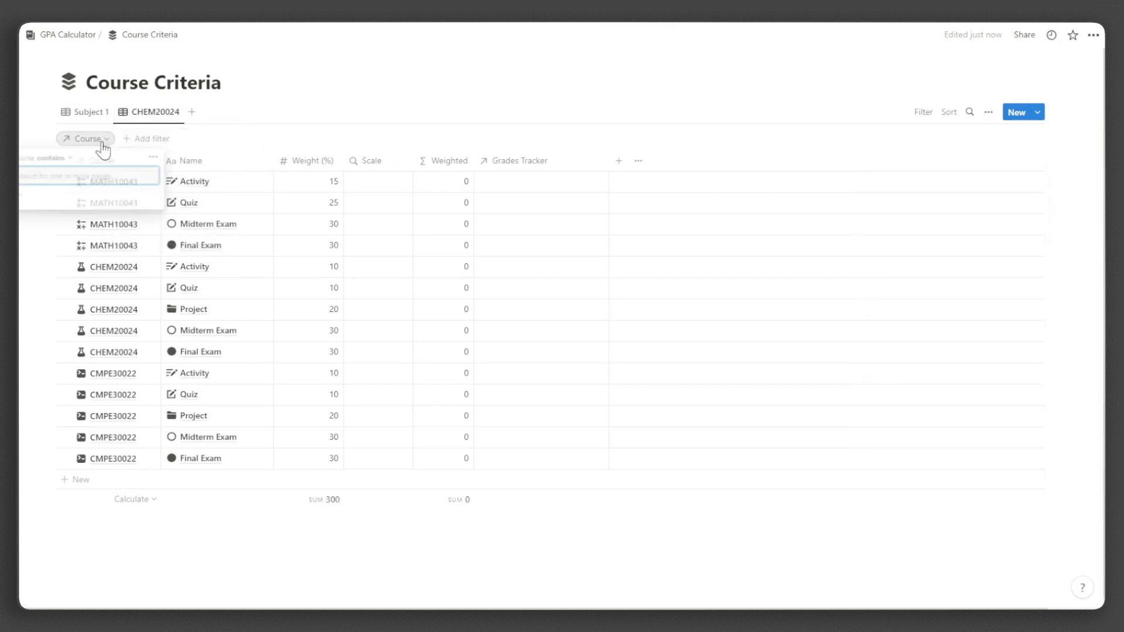
left_click(100, 178)
left_click(56, 215)
Rename the Subject 1 view to MATH10043 and filter it to MATH10043
left_click(96, 113)
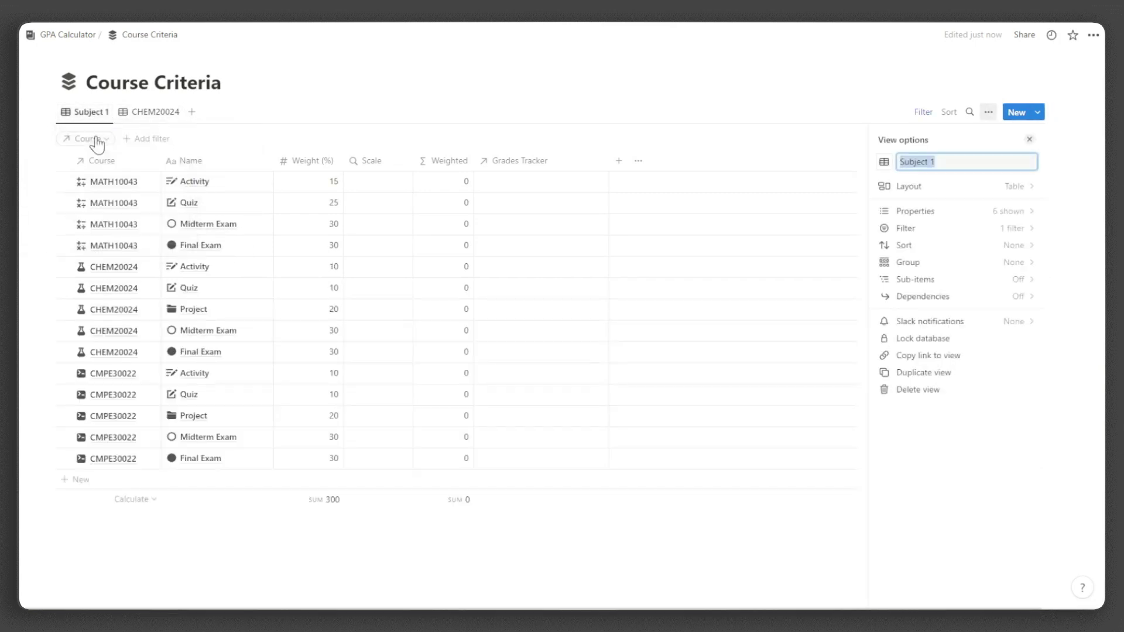
type("MATH10043")
left_click(97, 143)
Duplicate the CHEM20024 view as CMPE30022, filtered to CMPE30022, then check each view
left_click(56, 237)
left_click(161, 112)
left_click(182, 228)
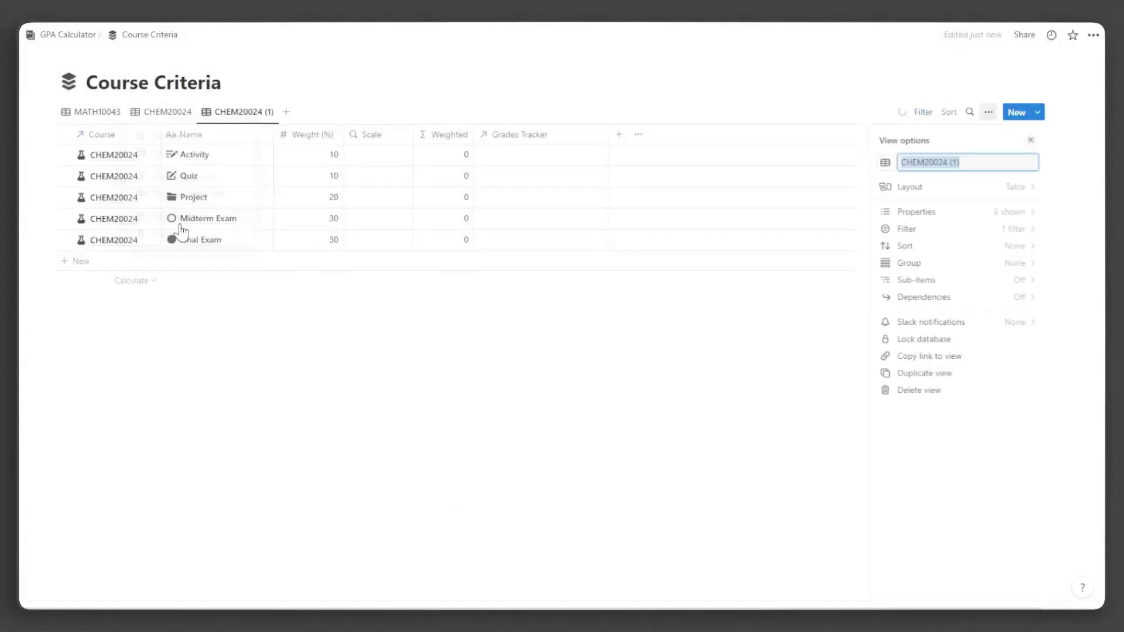
type("CMPE30022")
key("Return")
left_click(929, 115)
left_click(88, 139)
left_click(118, 206)
left_click(168, 112)
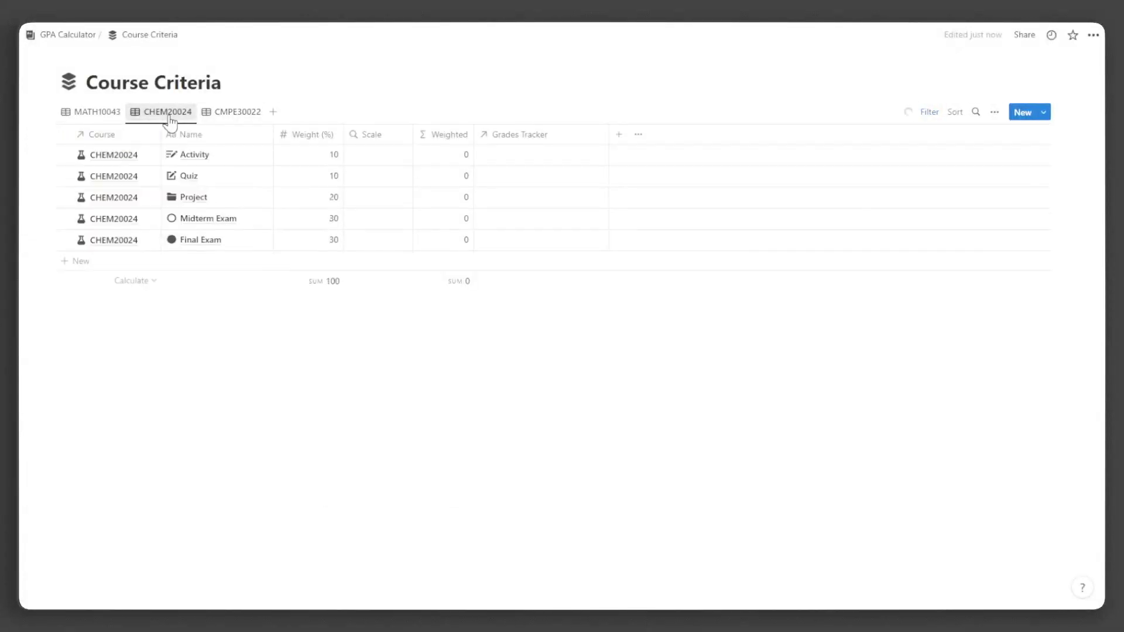
left_click(116, 117)
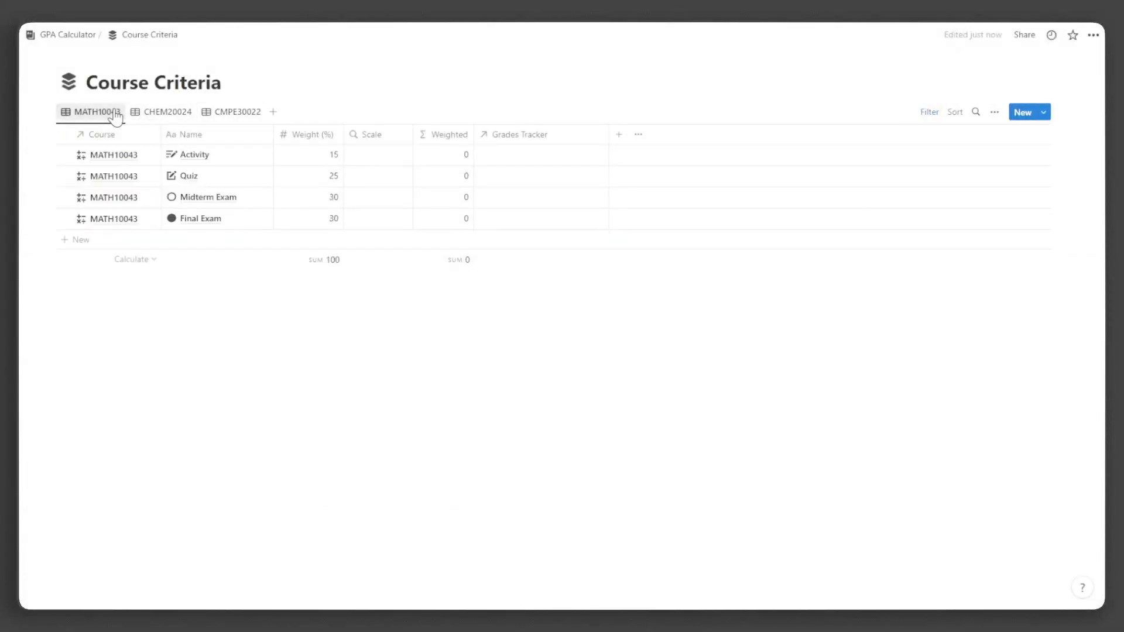
Back on the GPA Calculator page, set both Course Criteria and Grades Tracker Course filters to MATH10043
left_click(63, 36)
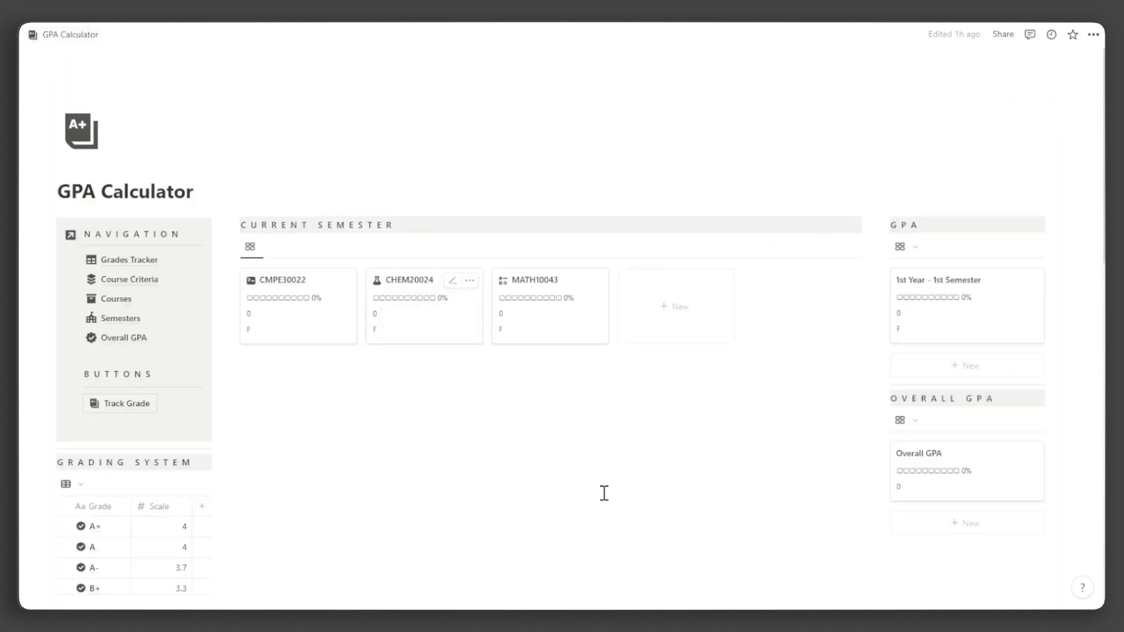
scroll(603, 492, "down", 10)
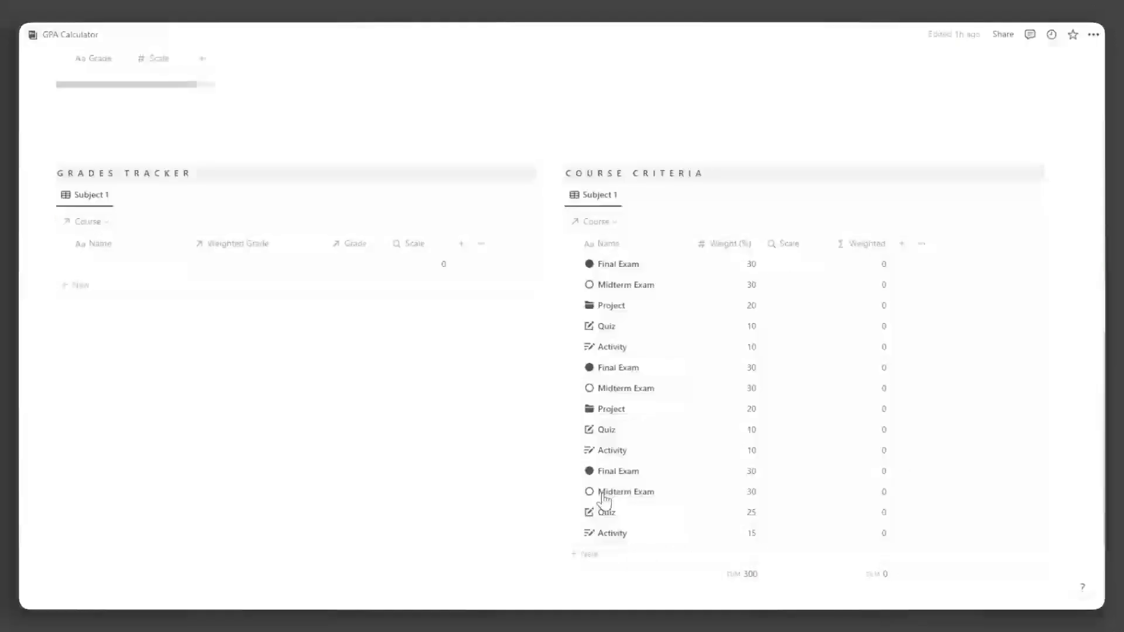
left_click(609, 223)
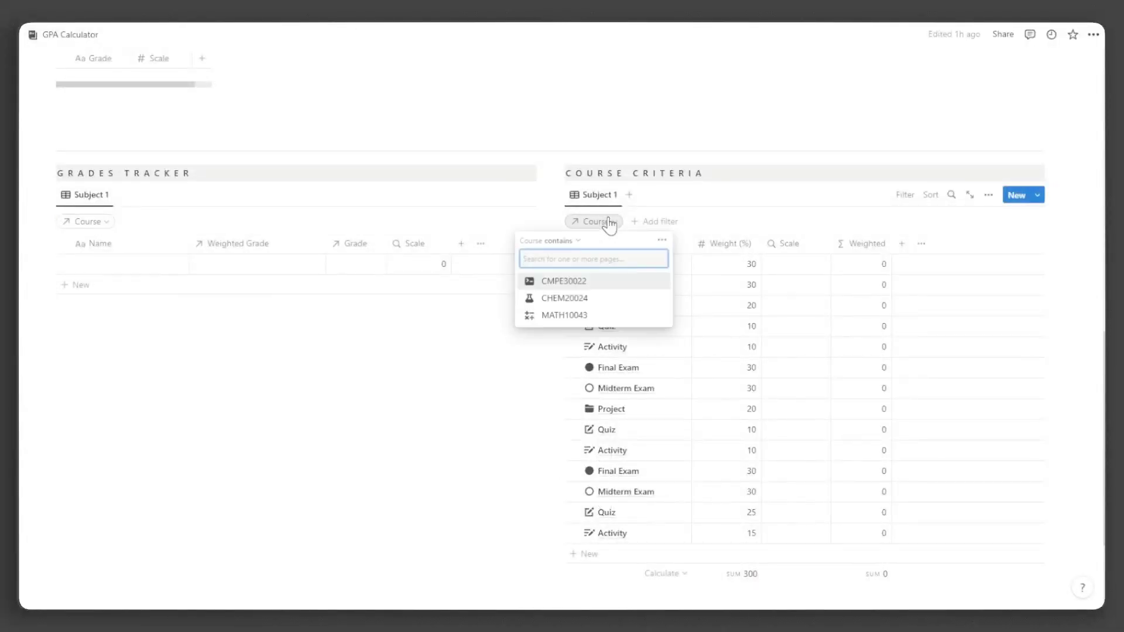
left_click(577, 316)
left_click(120, 243)
left_click(88, 250)
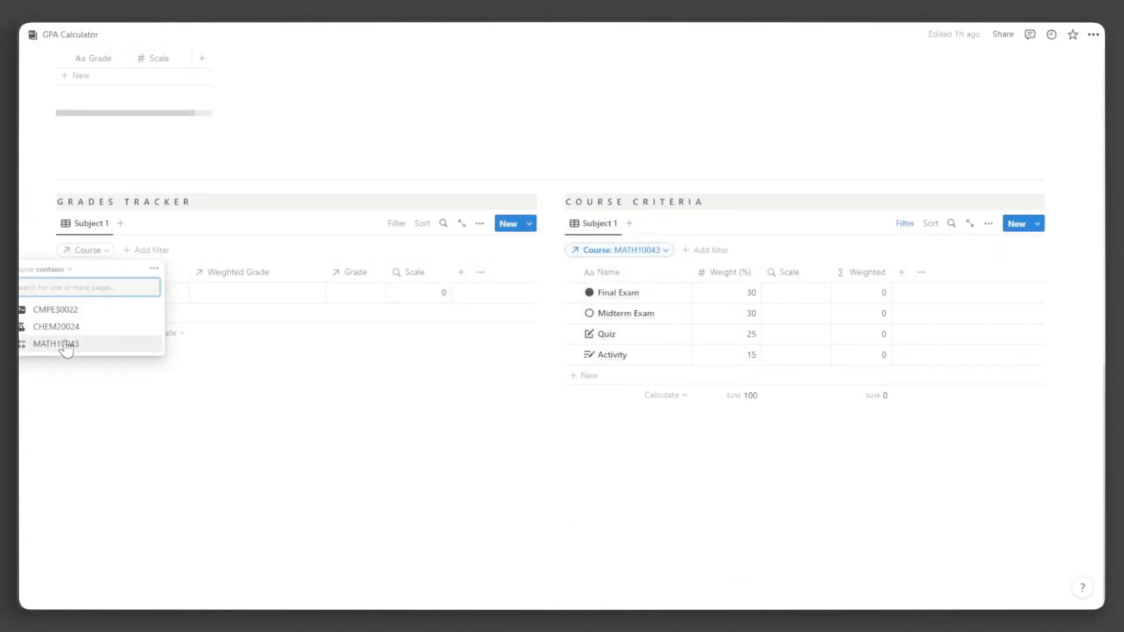
left_click(65, 344)
Add an 'Activity #1' grade entry linked to MATH10043's Activity criterion with grade A
left_click(240, 326)
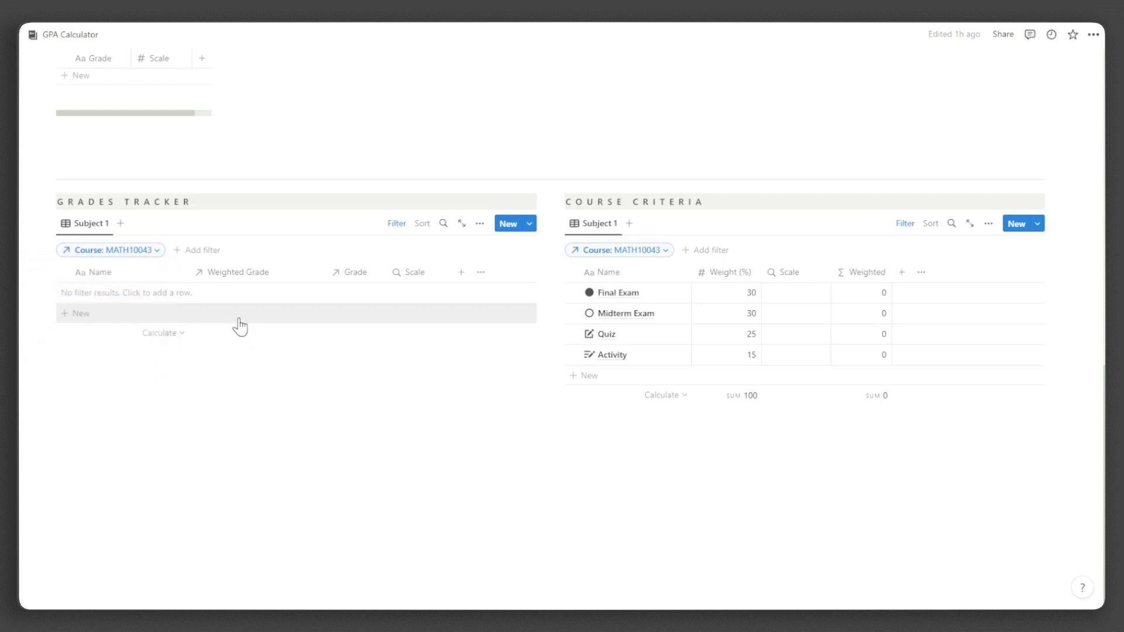
left_click(239, 317)
type("Act")
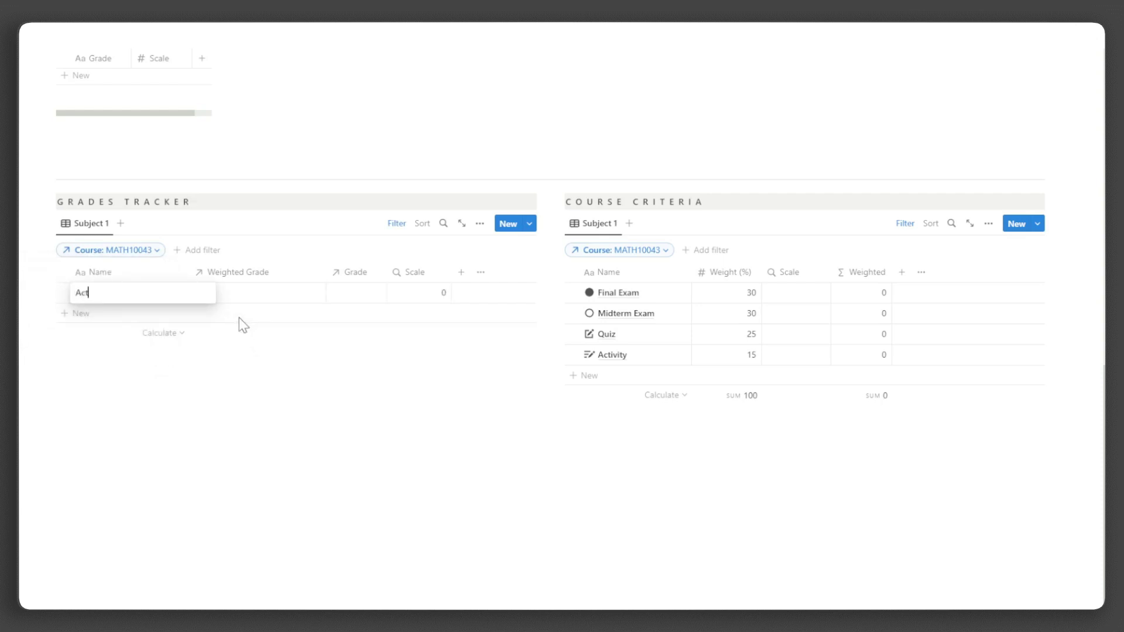
type("ivity #1")
key("Tab")
type("ac")
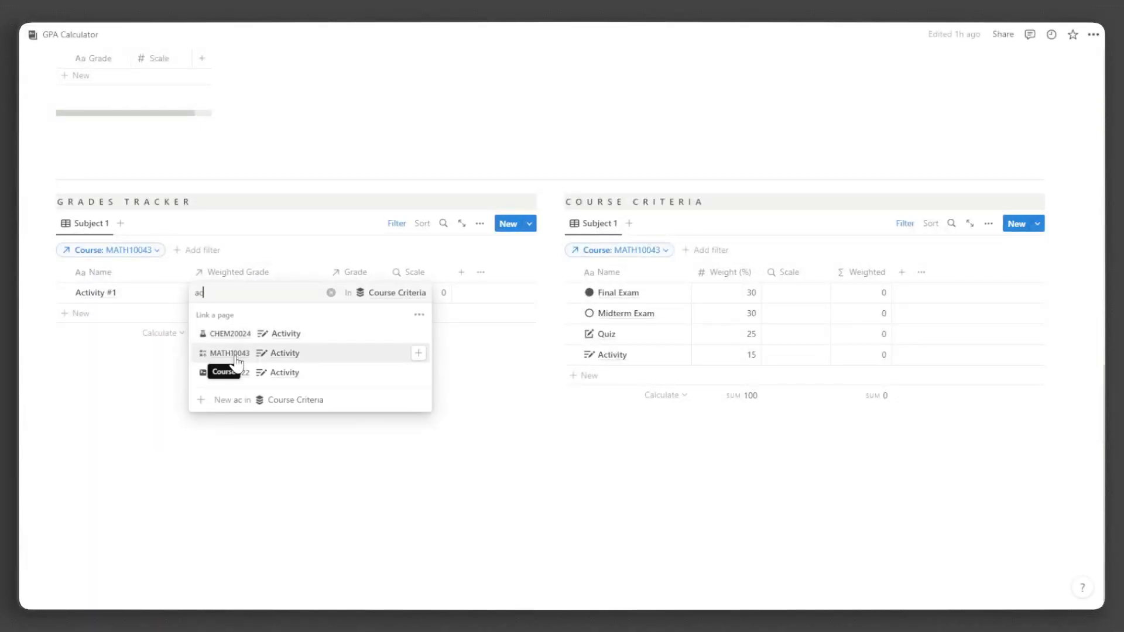
left_click(285, 353)
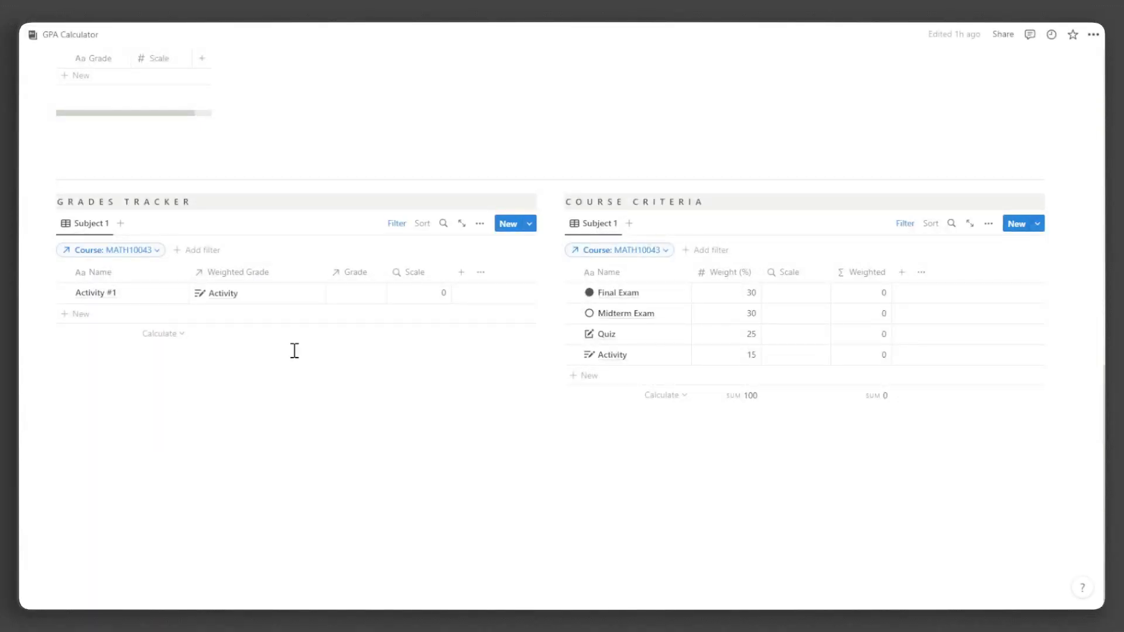
left_click(356, 295)
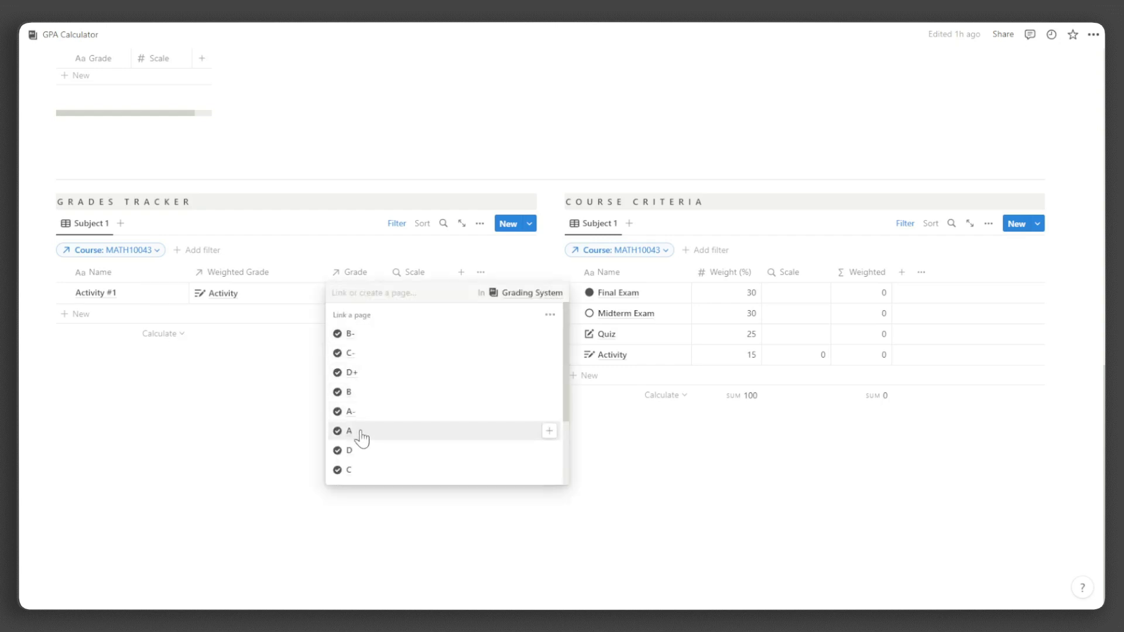
left_click(349, 431)
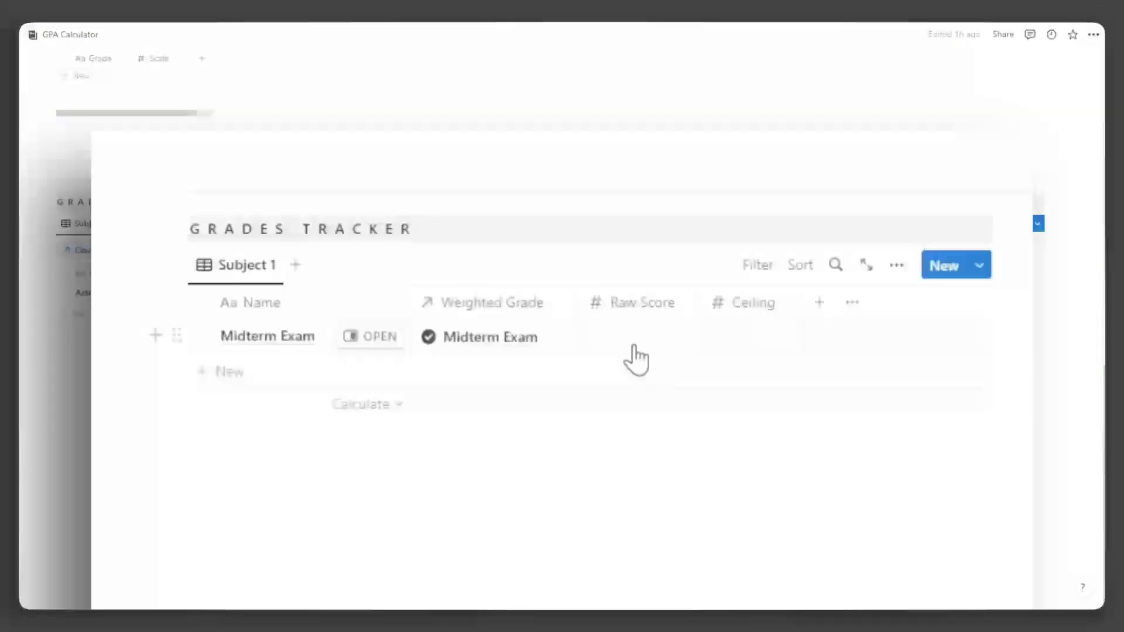
Enter the Midterm Exam raw score of 89 with a ceiling of 100
left_click(635, 271)
type("89")
key("Tab")
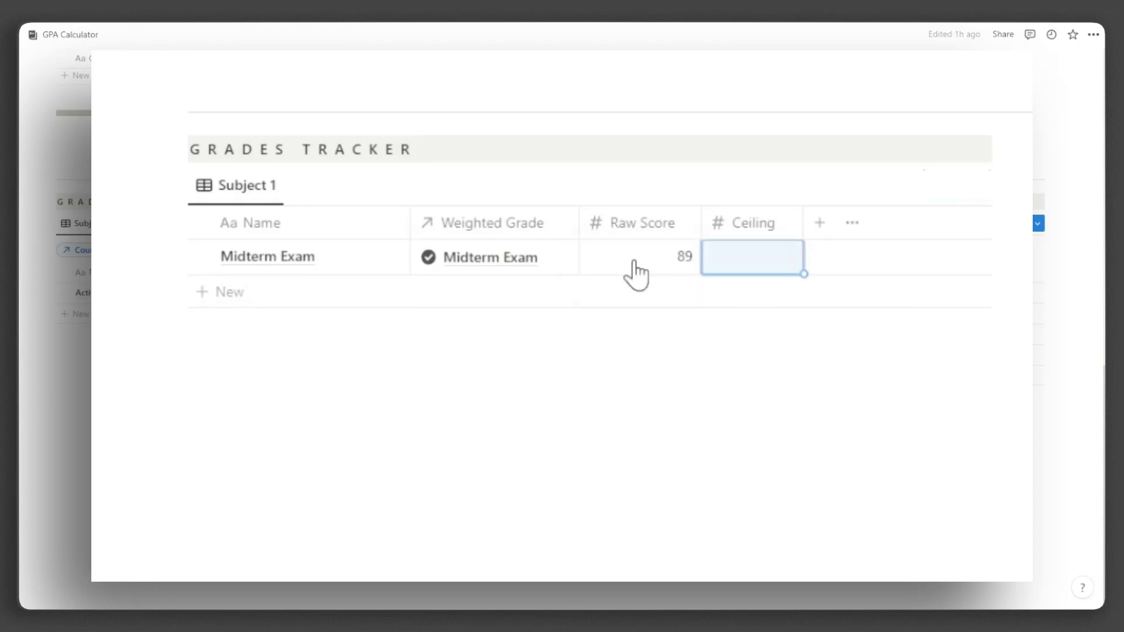
type("100")
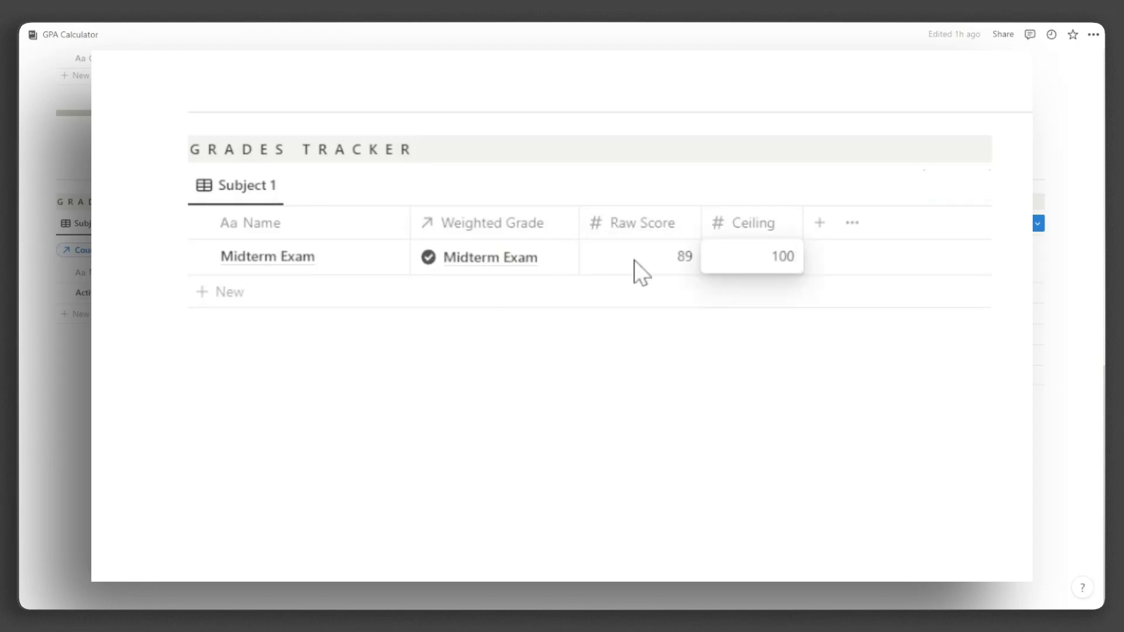
scroll(361, 429, "up", 12)
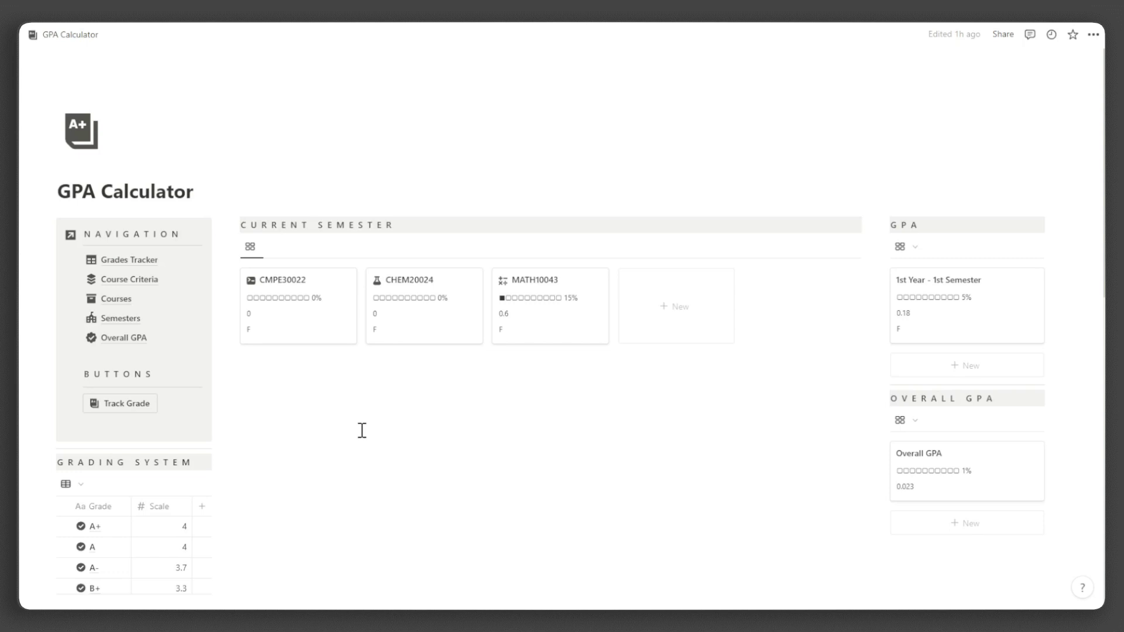
Scroll to the top to review course GPAs 3.32, 3.83, 3.72 and semester GPA 3.59
scroll(362, 430, "down", 10)
left_click(353, 316)
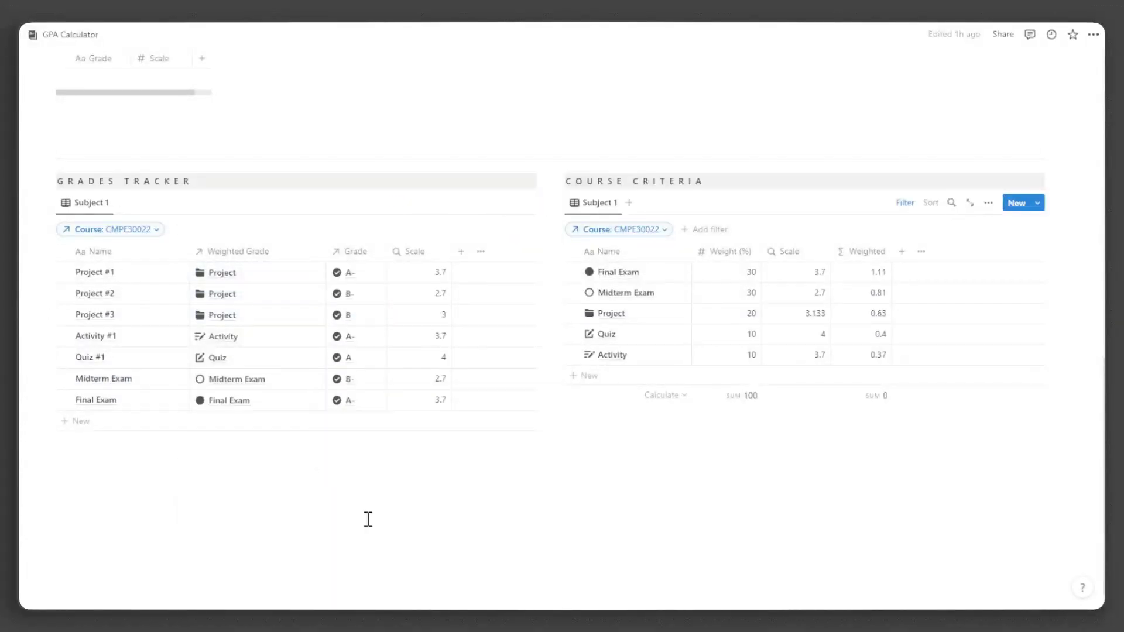
scroll(366, 519, "up", 5)
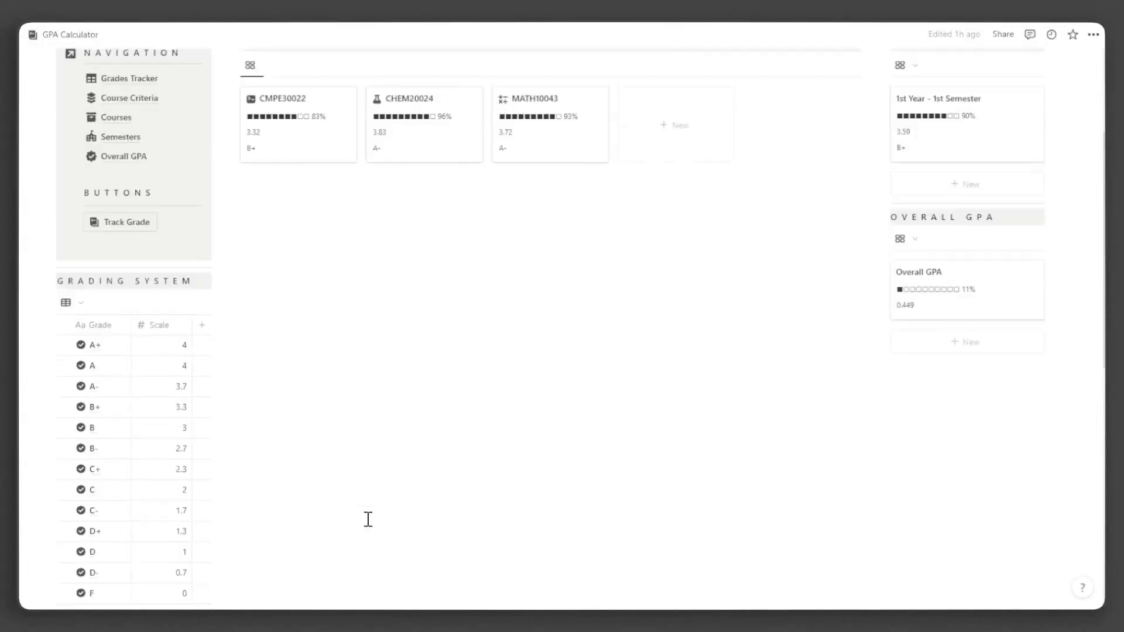
scroll(367, 519, "up", 3)
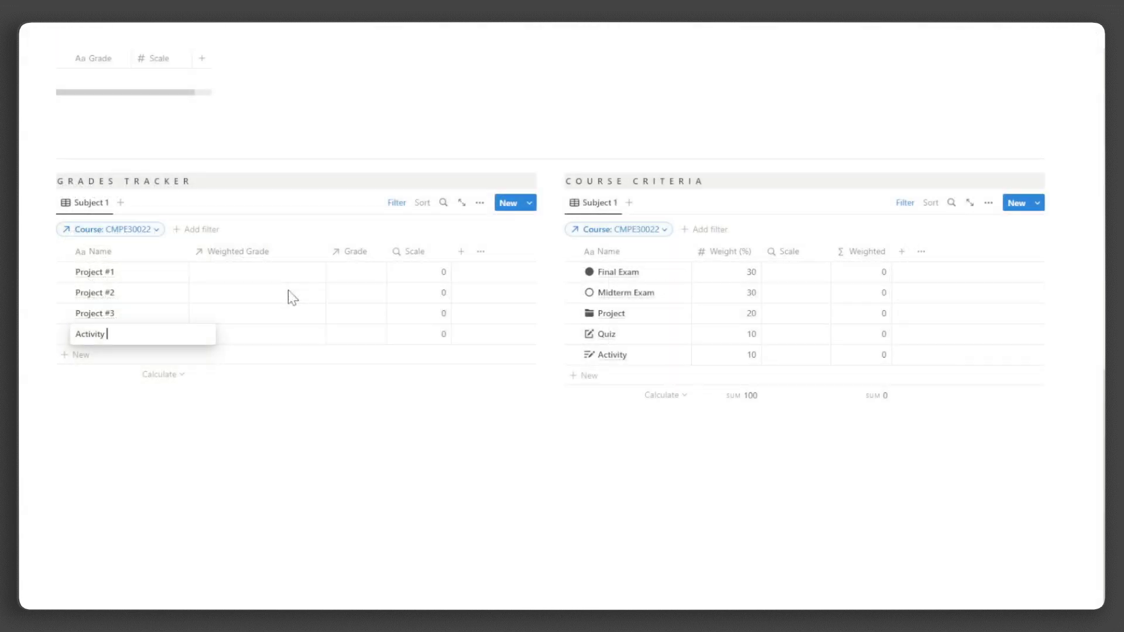
Add grade entry rows named 'Quiz #1', 'Midterm Exam' and 'Final Exam'
type("#1")
key("Return")
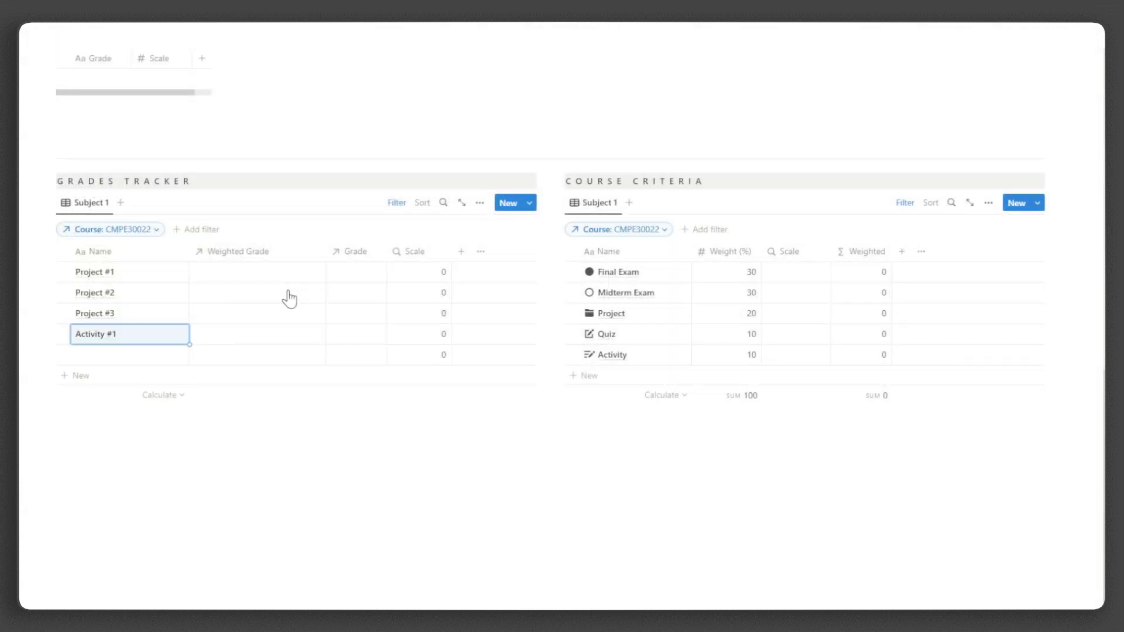
type("Quiz #1")
key("Return")
type("Midterm Exam")
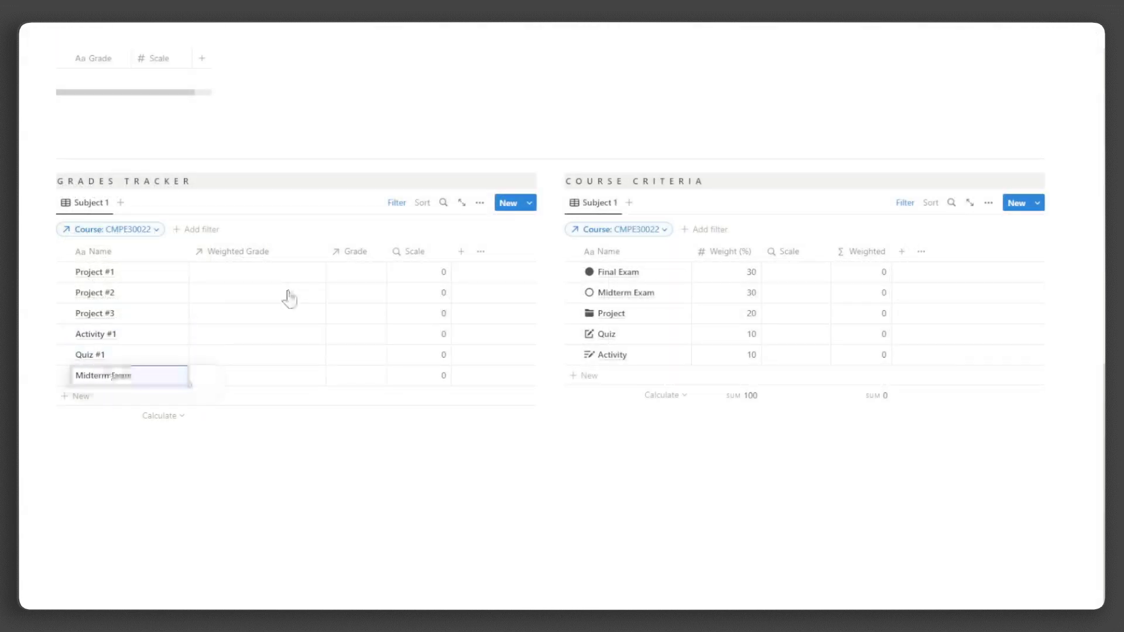
key("Return")
type("Final Exam")
Link Project #1 to CMPE30022's Project criterion and fill the link down to Projects #2 and #3
left_click(275, 272)
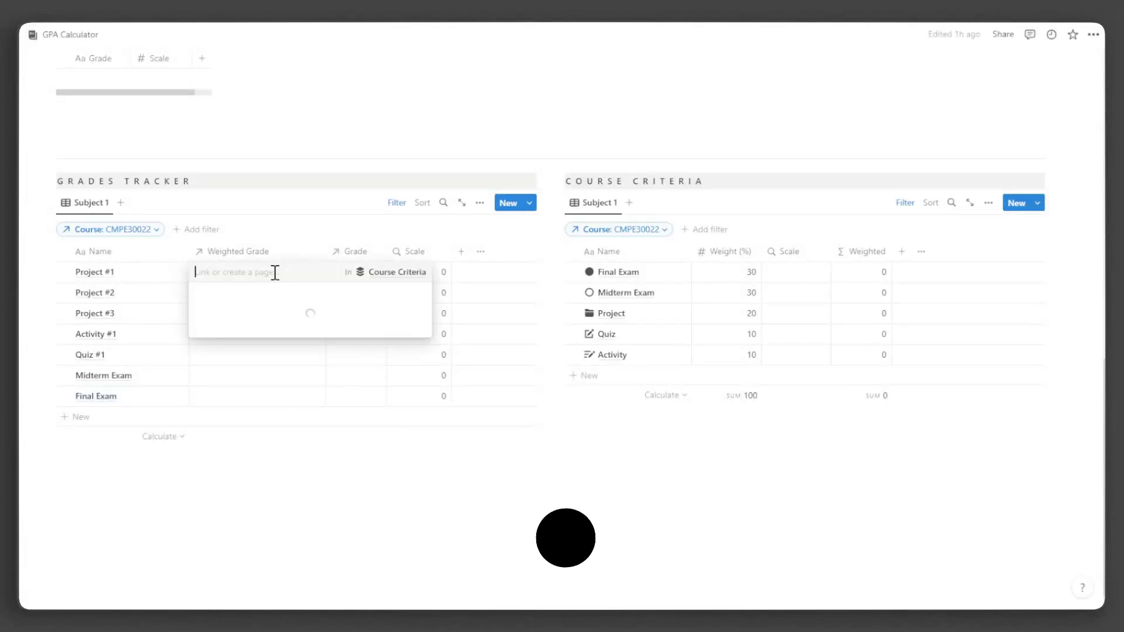
scroll(416, 447, "down", 3)
left_click(263, 411)
key("Escape")
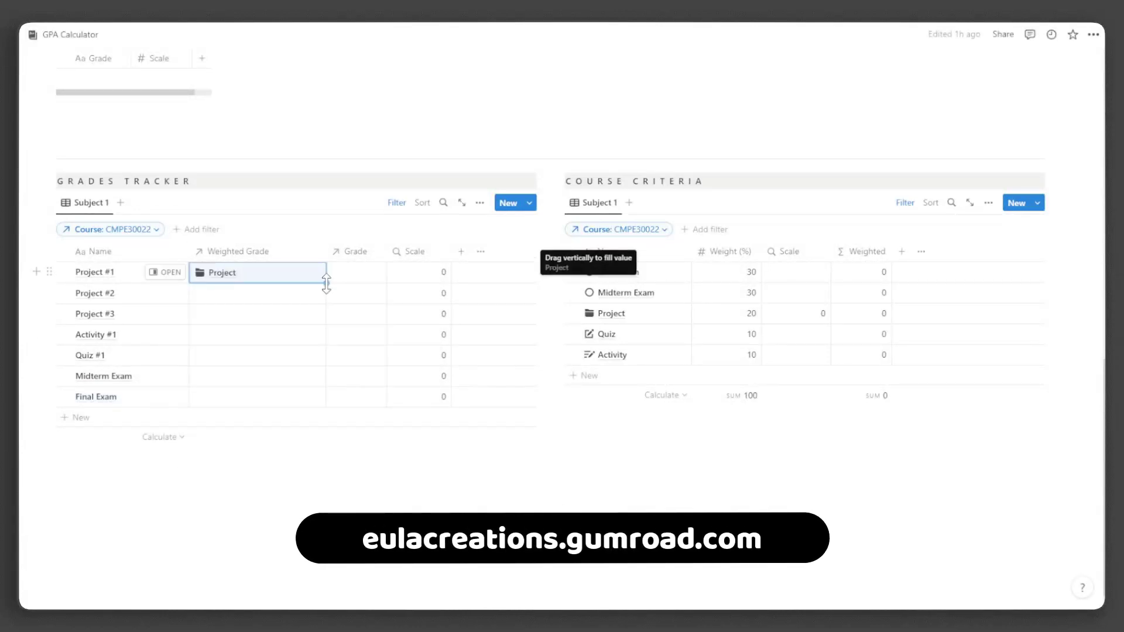
left_click_drag(325, 282, 325, 323)
left_click(284, 335)
Link Activity #1, Quiz #1, Midterm Exam and Final Exam to their matching criteria
left_click(306, 484)
left_click(271, 358)
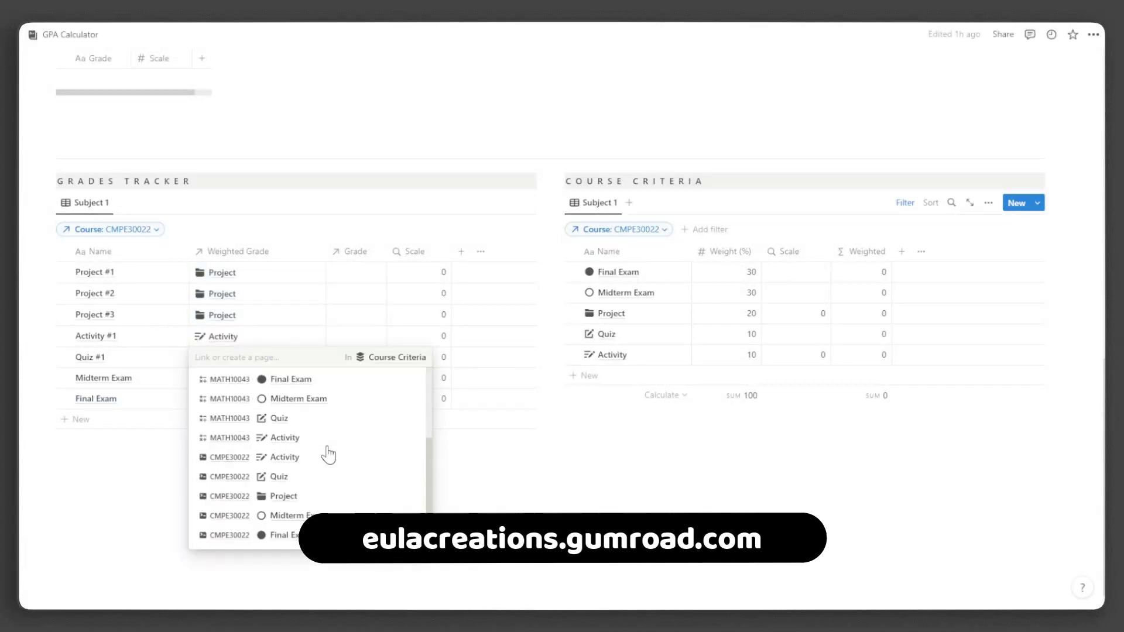
left_click(322, 480)
left_click(286, 384)
scroll(313, 503, "down", 3)
left_click(314, 534)
left_click(293, 399)
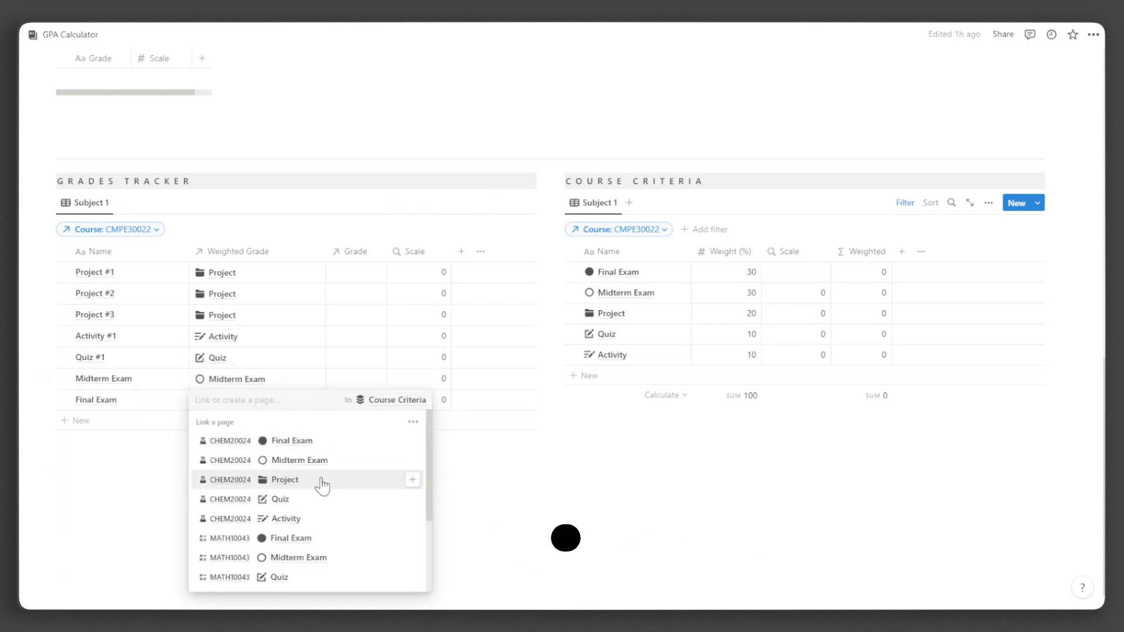
left_click(288, 439)
Grade Projects #1–#3 A-, B-, B, Activity #1 A-, Quiz #1 A and Midterm Exam B-
left_click(356, 272)
left_click(359, 331)
left_click(356, 293)
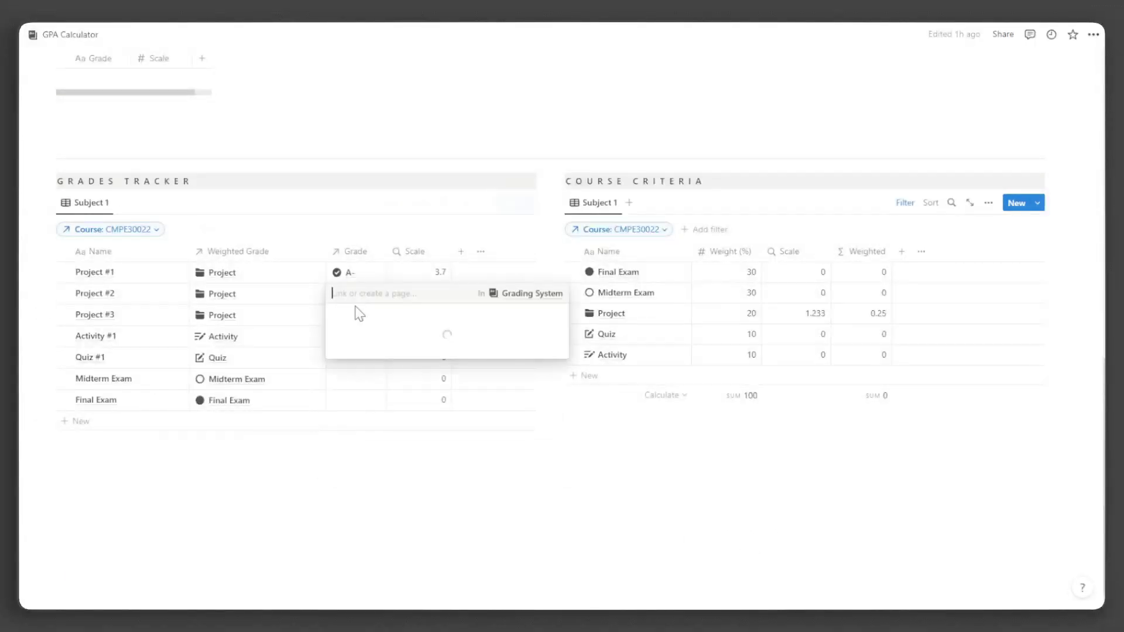
left_click(360, 313)
left_click(360, 460)
left_click(351, 339)
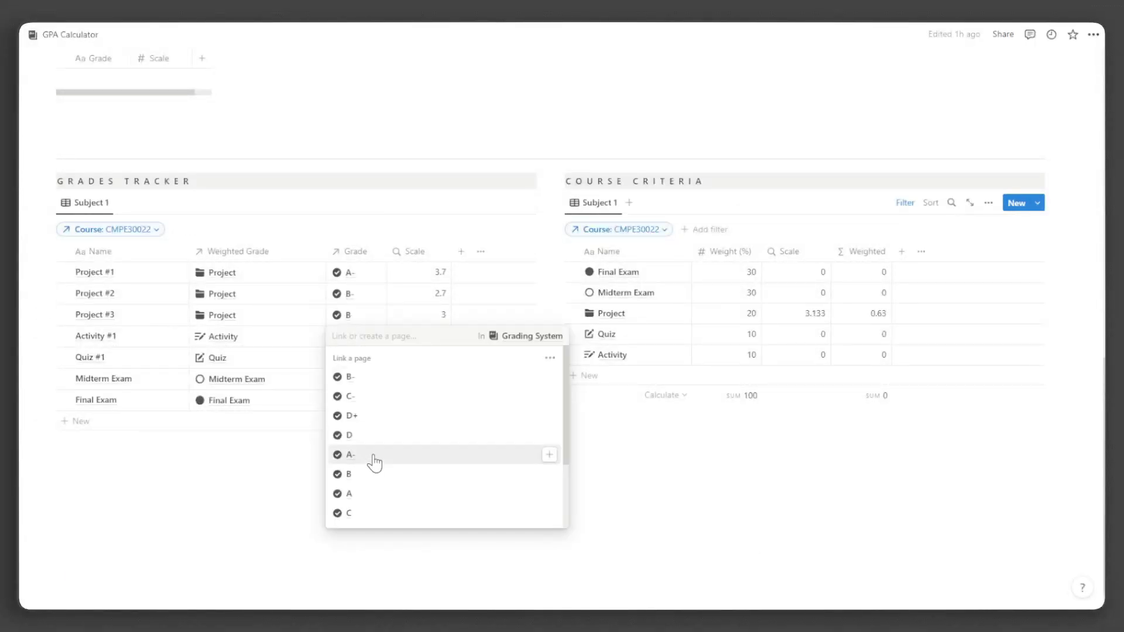
left_click(371, 456)
left_click(356, 357)
left_click(351, 515)
left_click(364, 384)
left_click(354, 422)
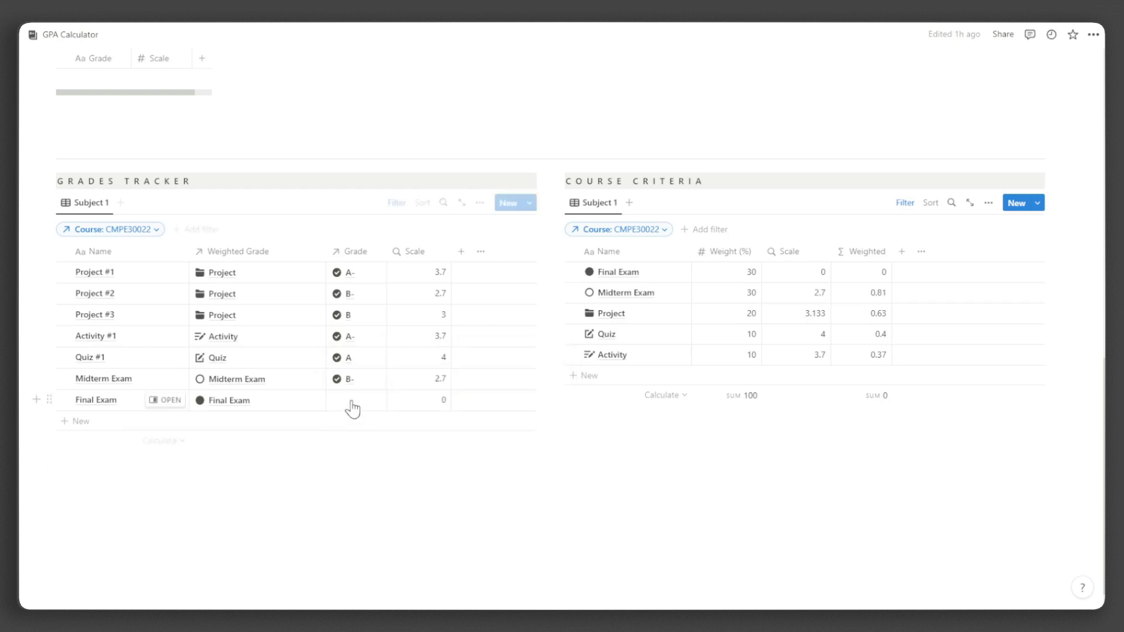